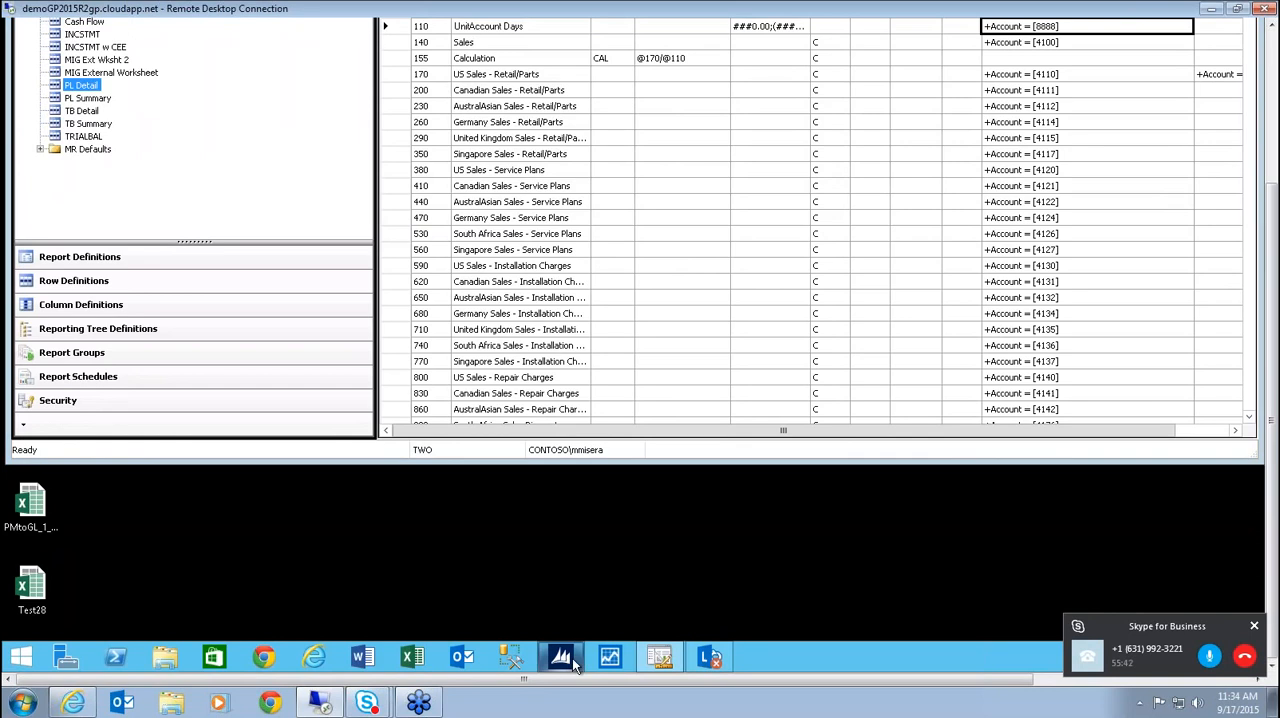
# Switch to Microsoft Dynamics GP and review the company's Account Format Setup, then close it.
pyautogui.click(567, 667)
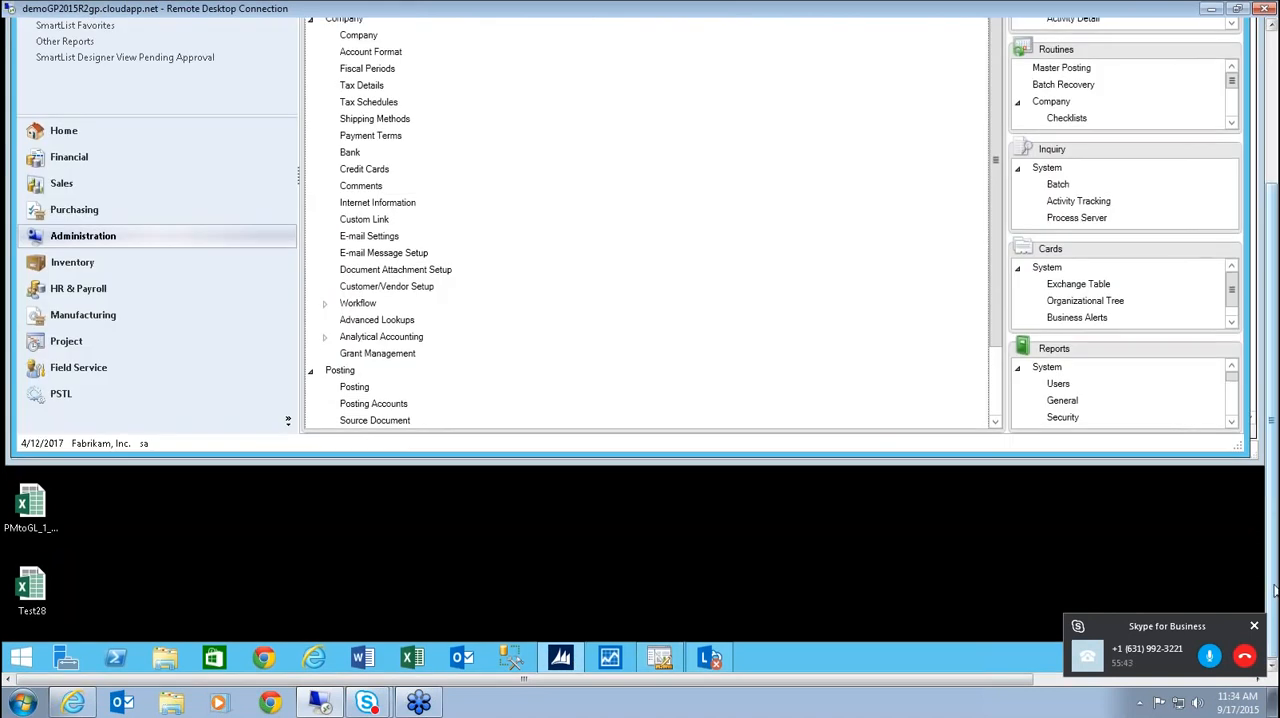
pyautogui.scroll(3, 1275, 591)
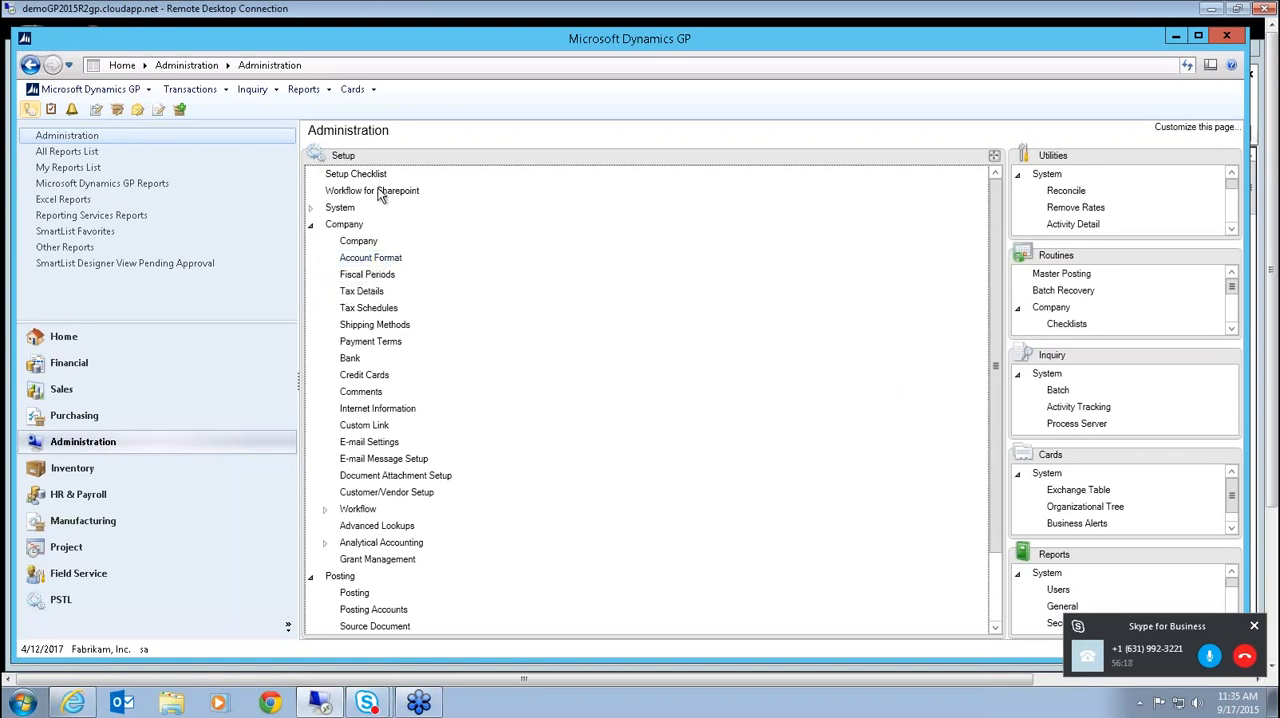
pyautogui.click(370, 258)
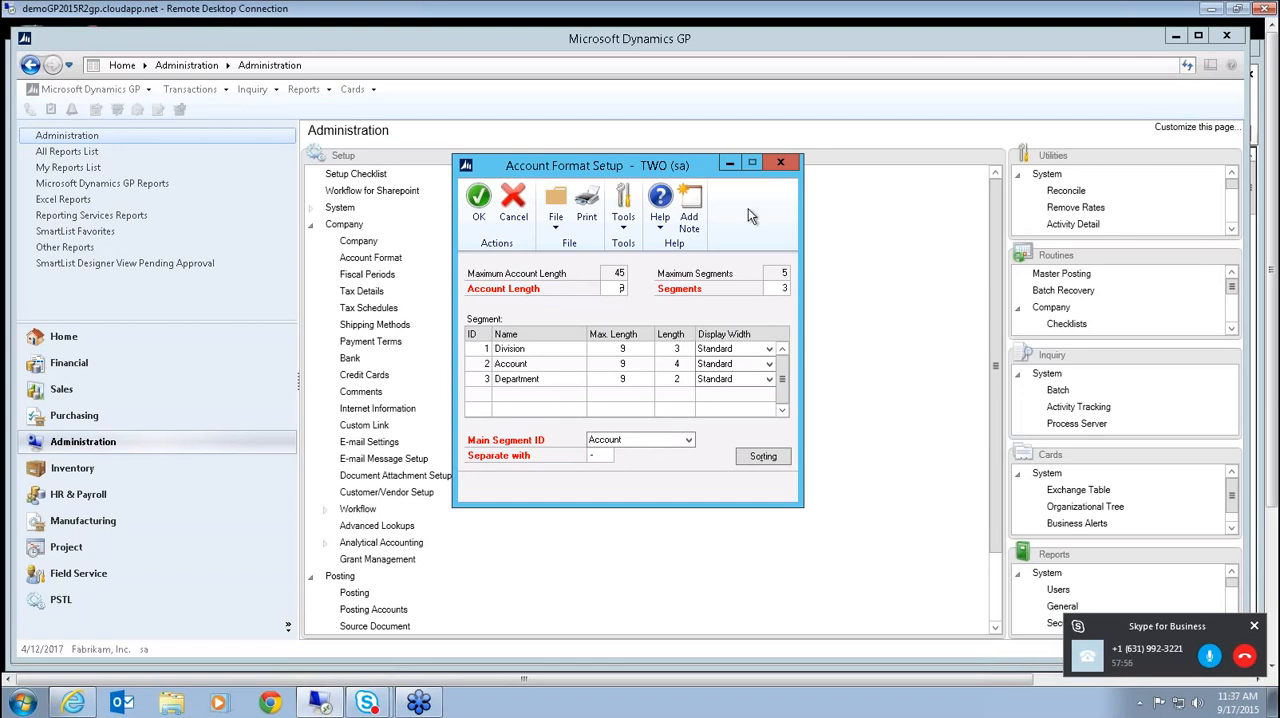
pyautogui.click(781, 164)
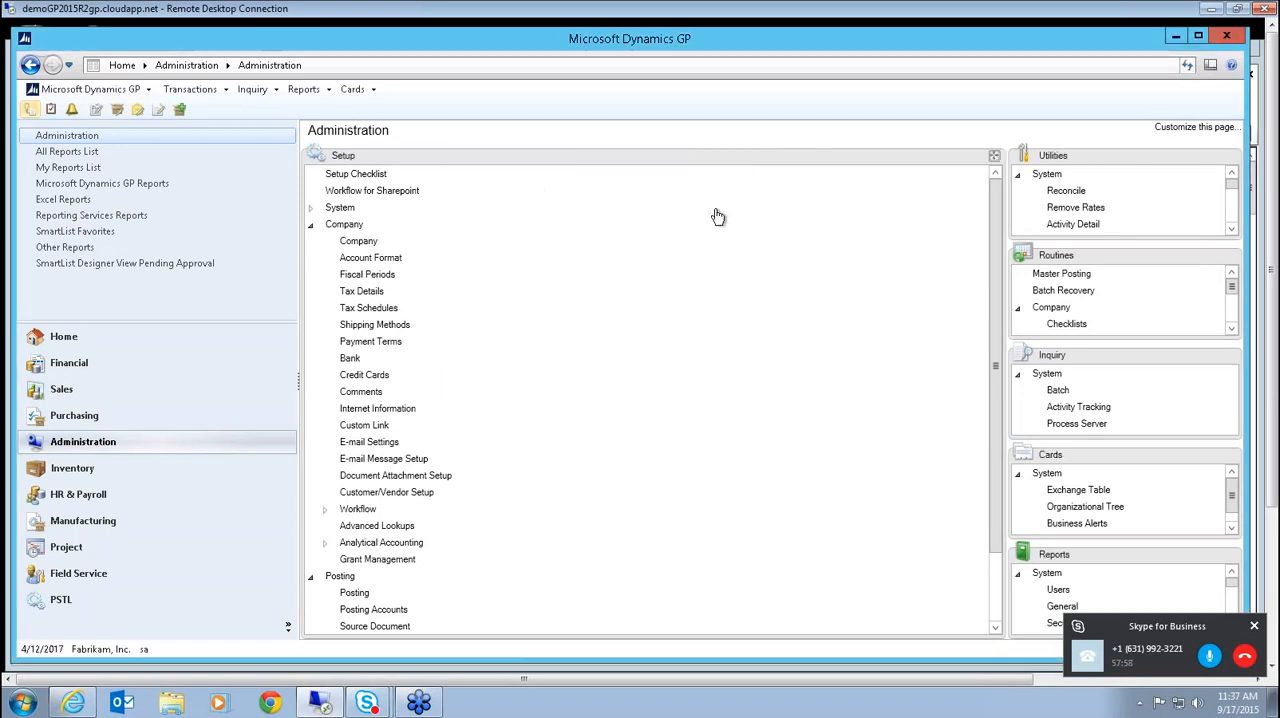
# Open the PSTL Main Setup and reposition the Professional Services Tools Library window so all its tools are visible.
pyautogui.click(62, 600)
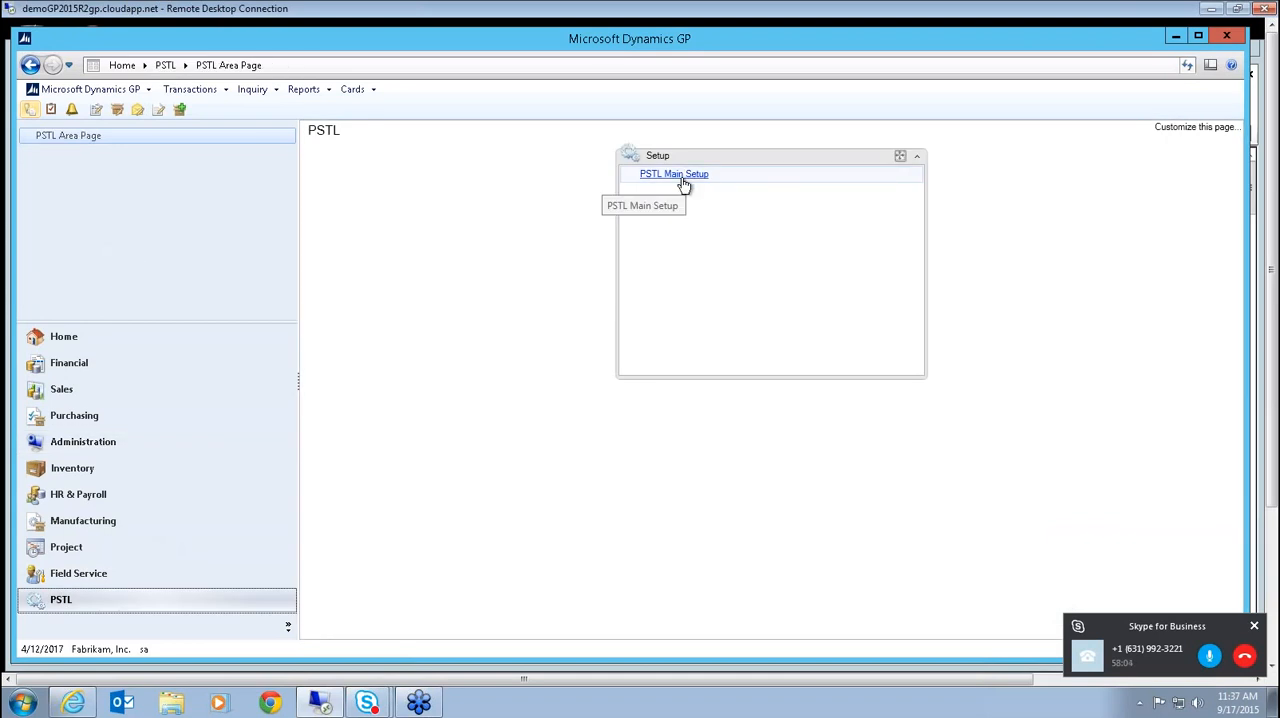
pyautogui.click(684, 186)
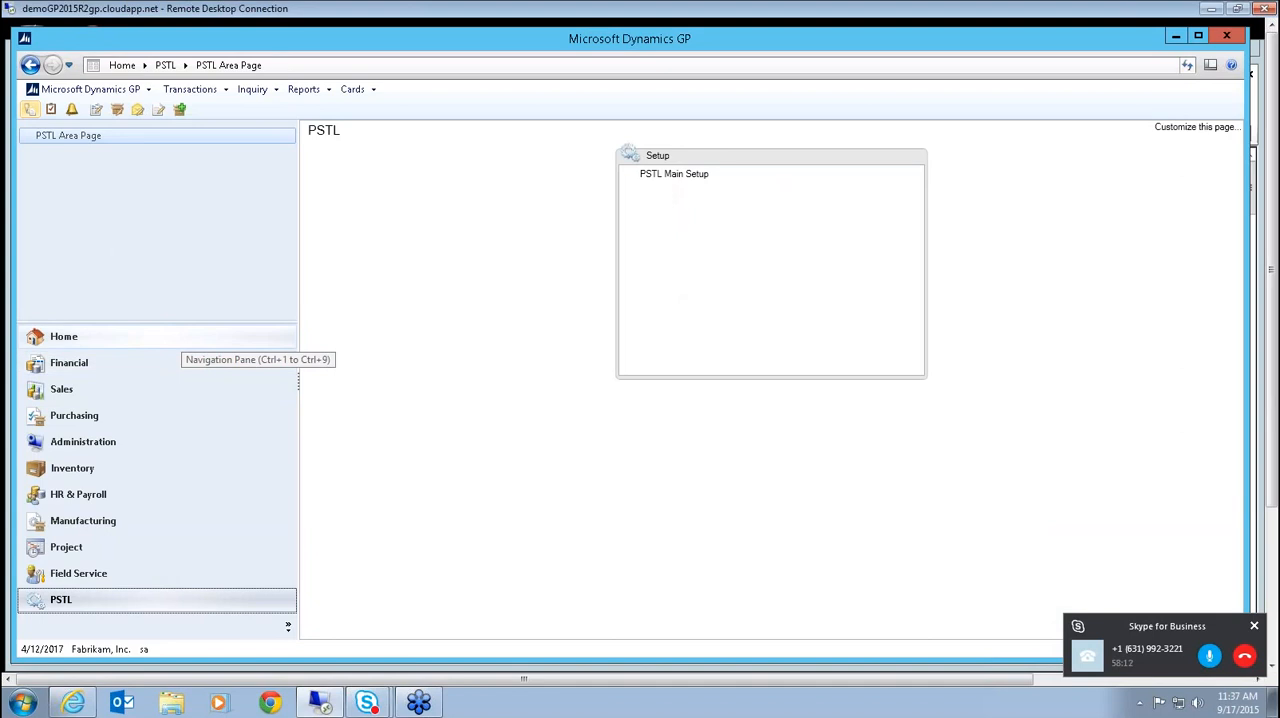
pyautogui.moveTo(169, 321); pyautogui.dragTo(170, 410)
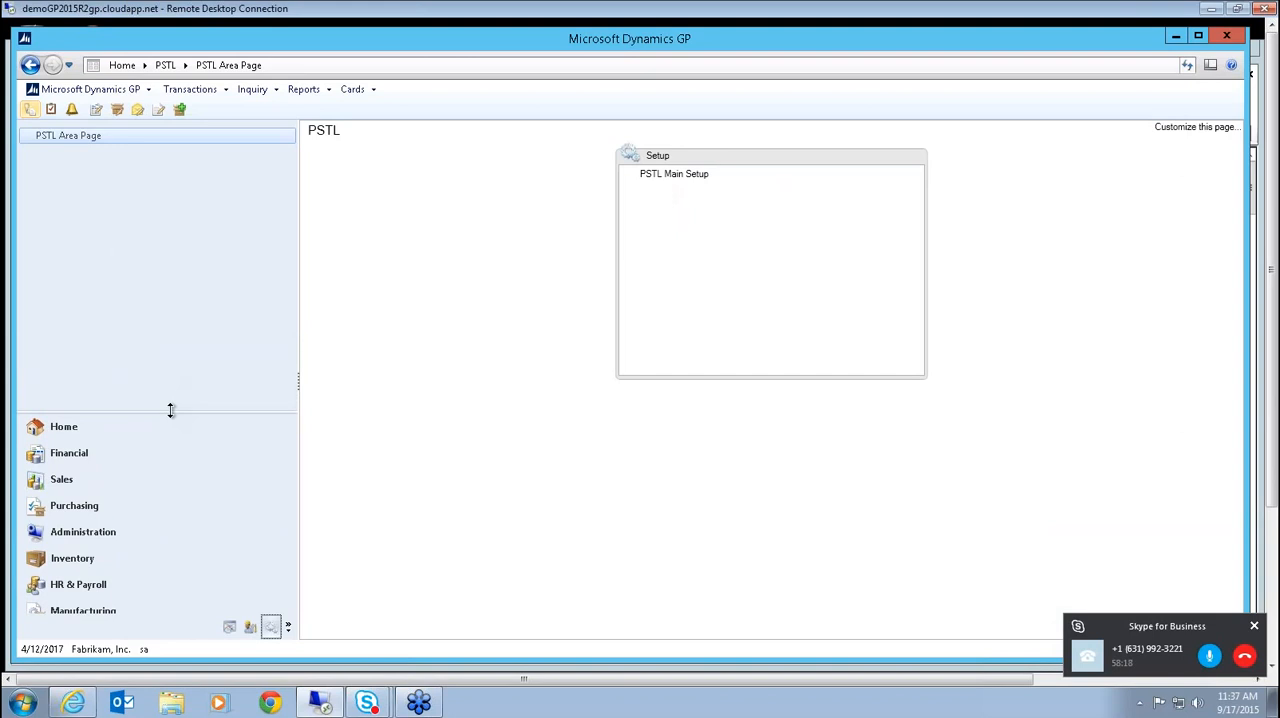
pyautogui.moveTo(170, 409); pyautogui.dragTo(181, 287)
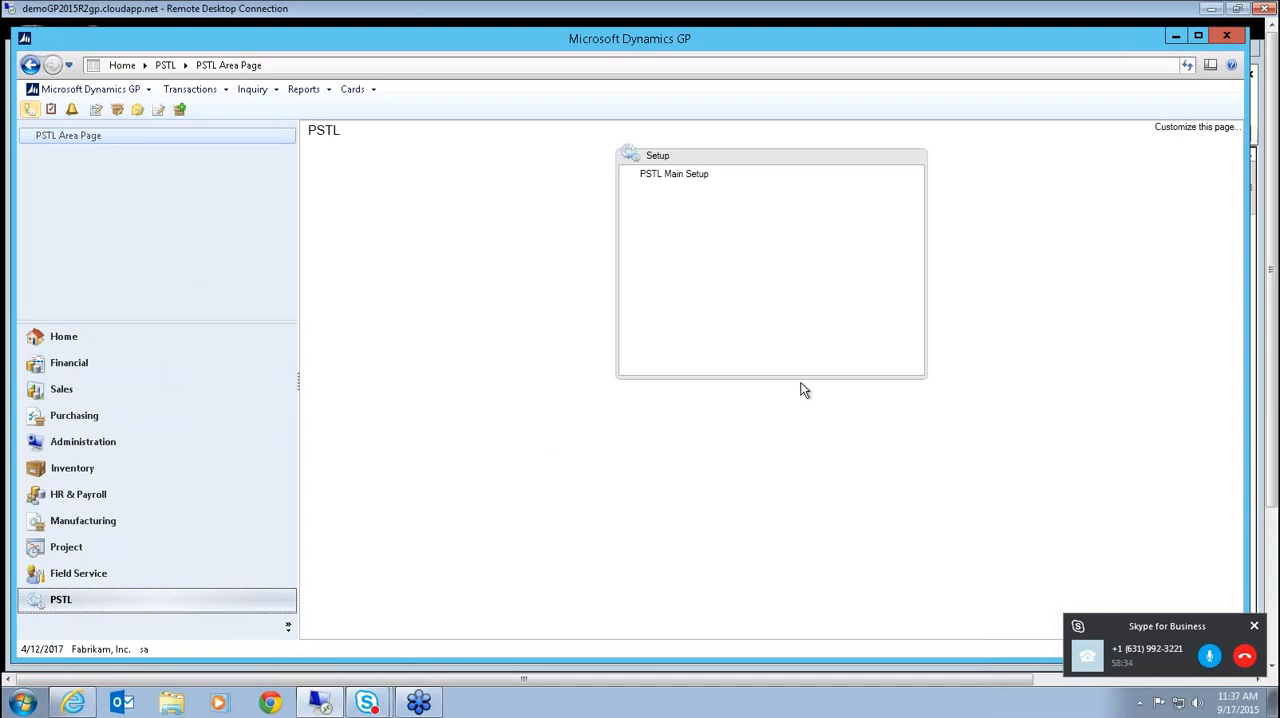
pyautogui.click(687, 178)
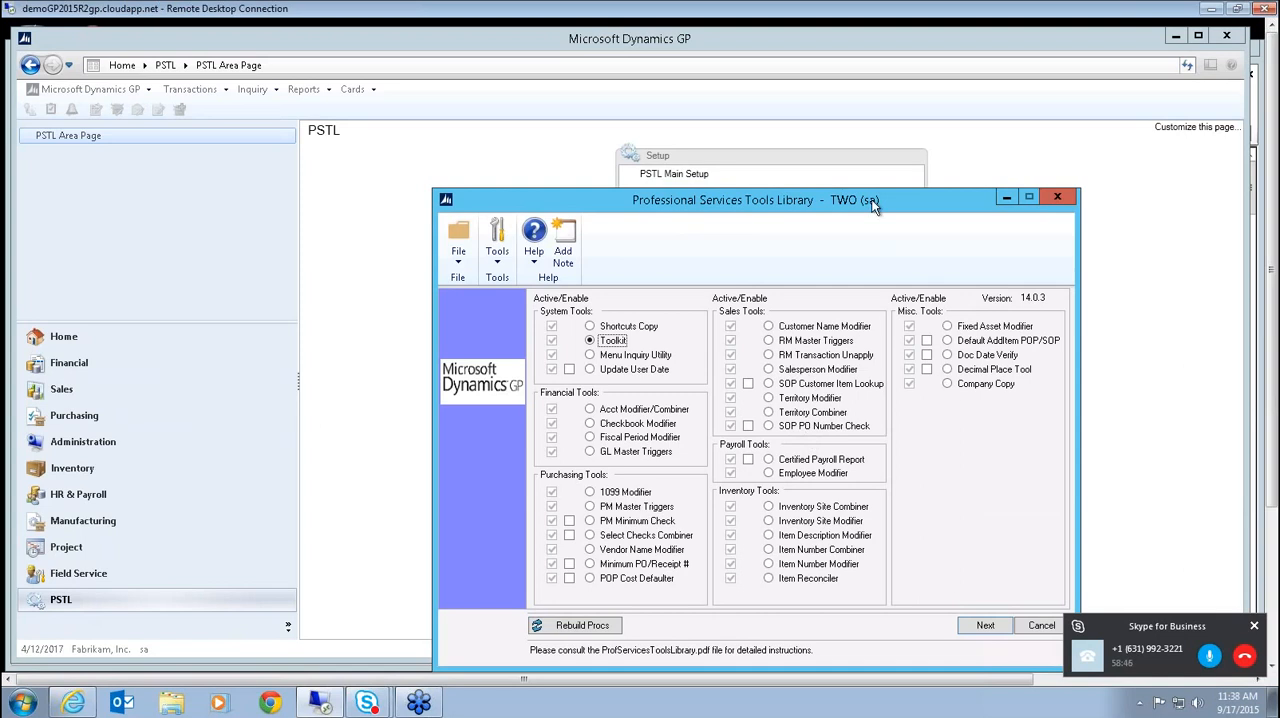
pyautogui.moveTo(871, 199); pyautogui.dragTo(795, 129)
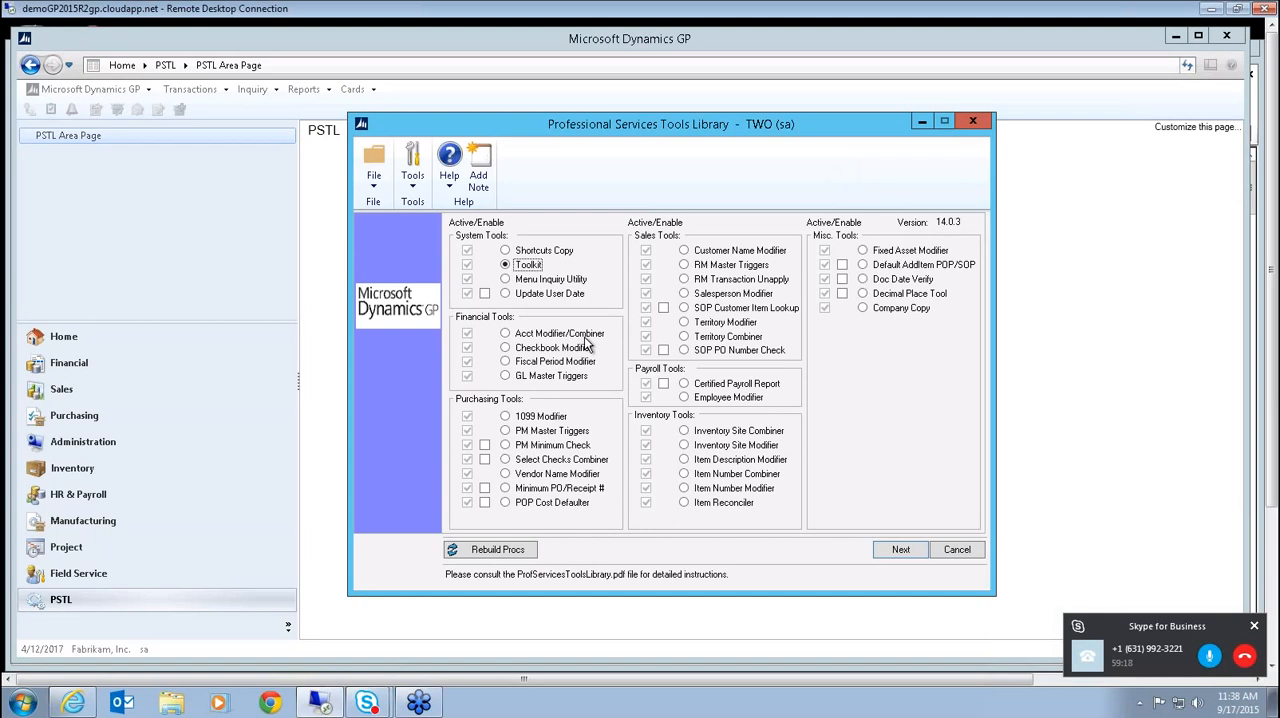
# Open the Account Modifier/Combiner, examine its Range selection options, and close it.
pyautogui.click(505, 334)
pyautogui.click(899, 551)
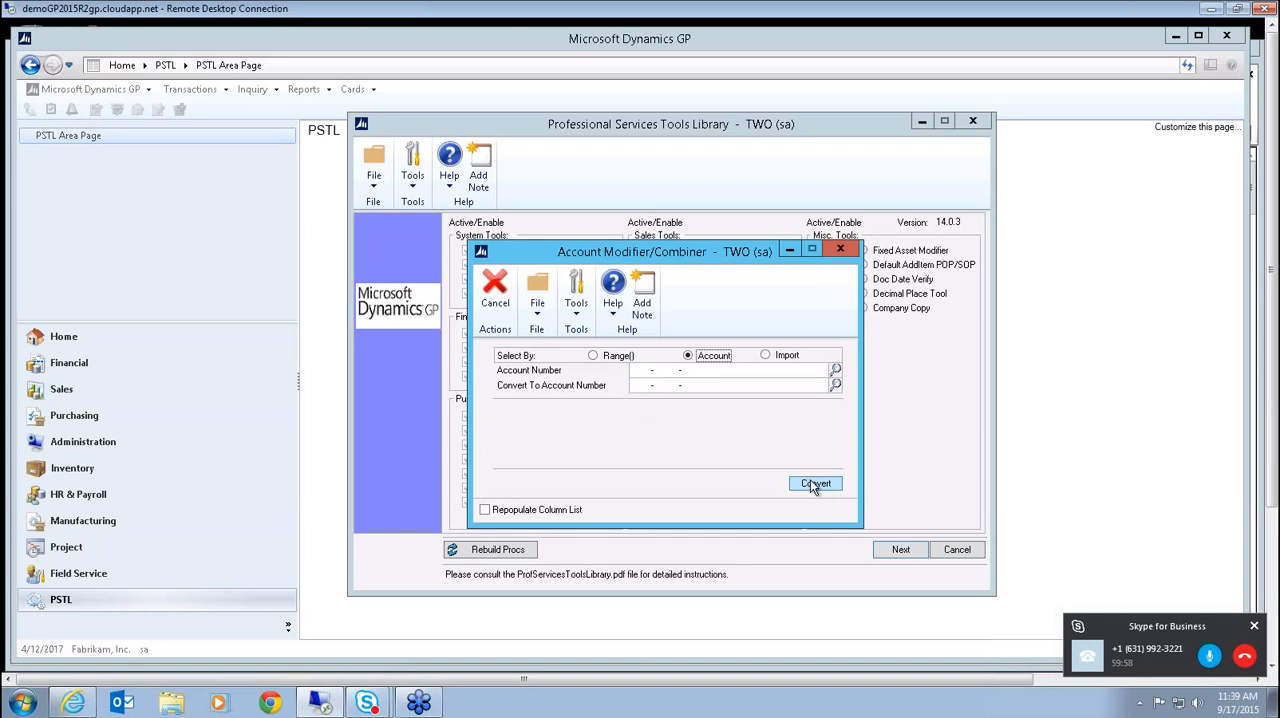
pyautogui.click(593, 356)
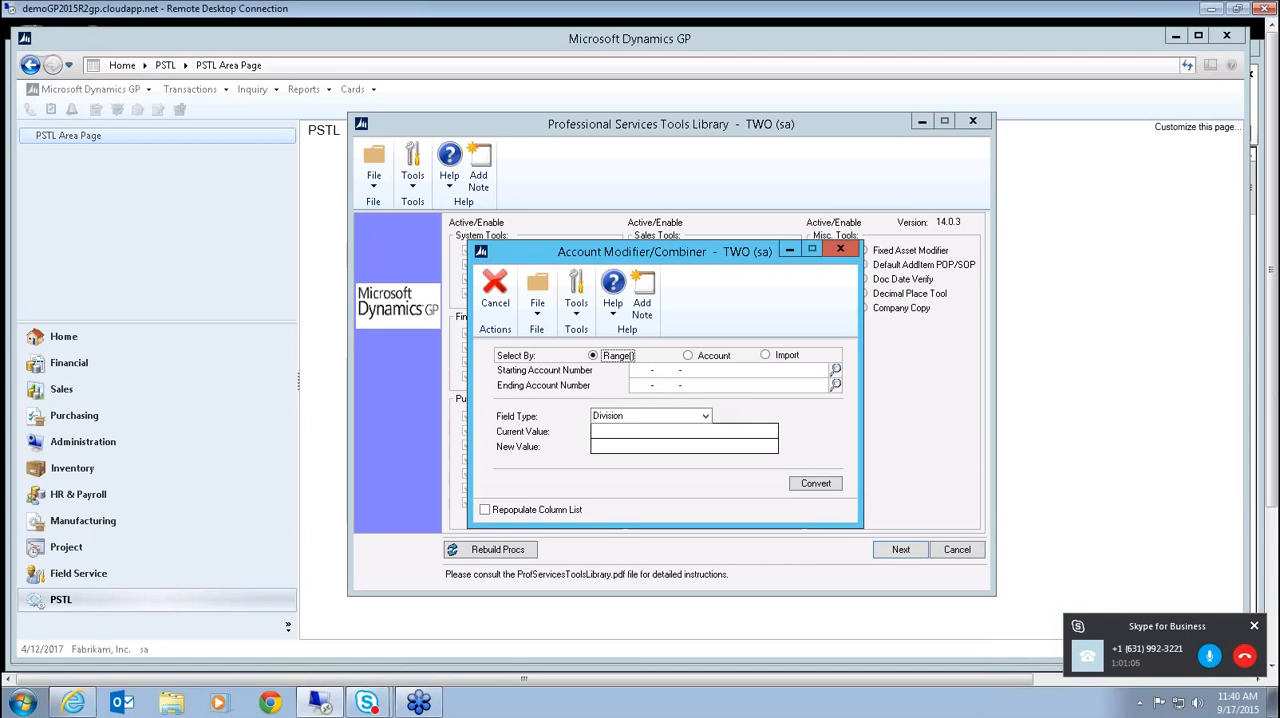
pyautogui.click(840, 249)
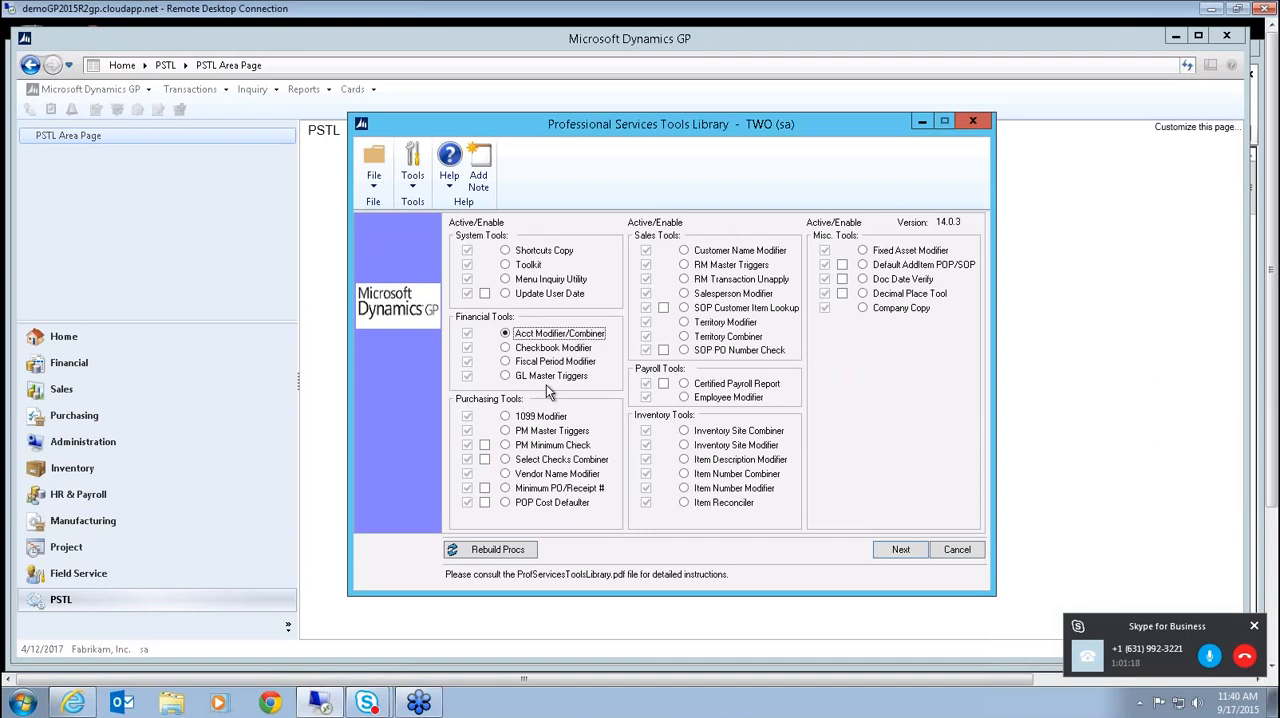
# Open GL Master Triggers and set accounts to replicate from TWO to the CES database.
pyautogui.click(505, 375)
pyautogui.click(903, 551)
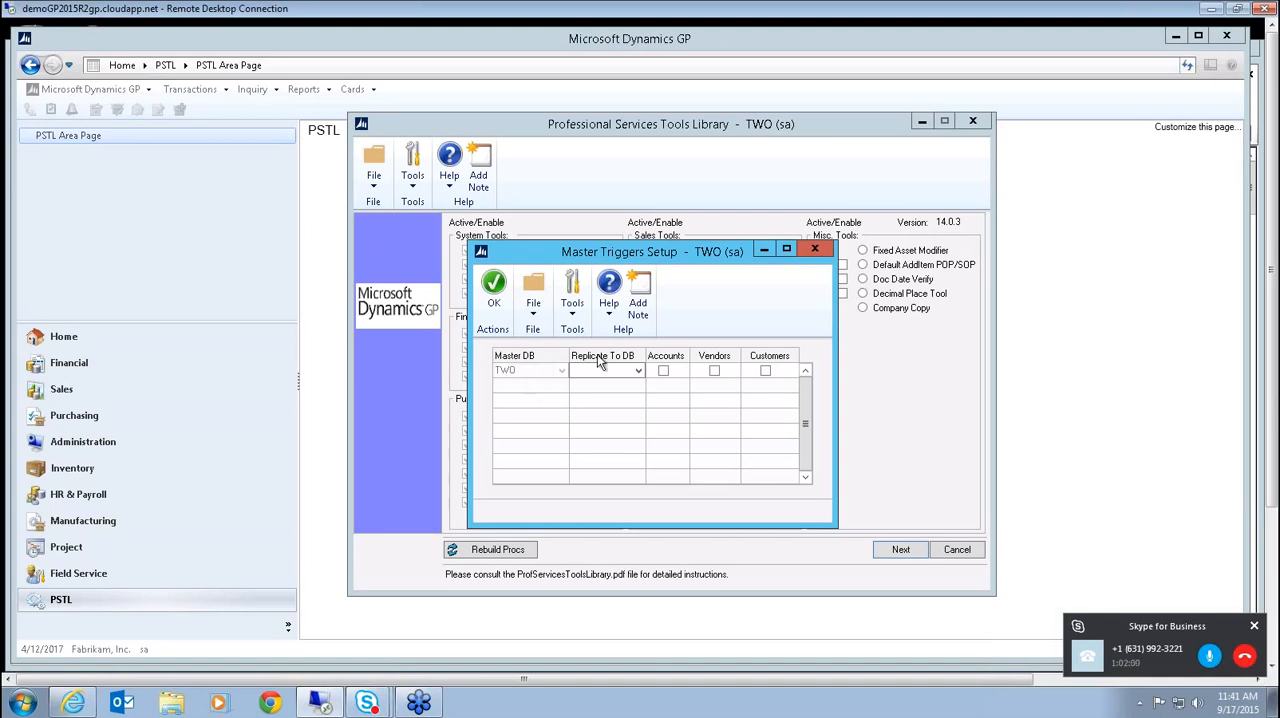
pyautogui.click(638, 371)
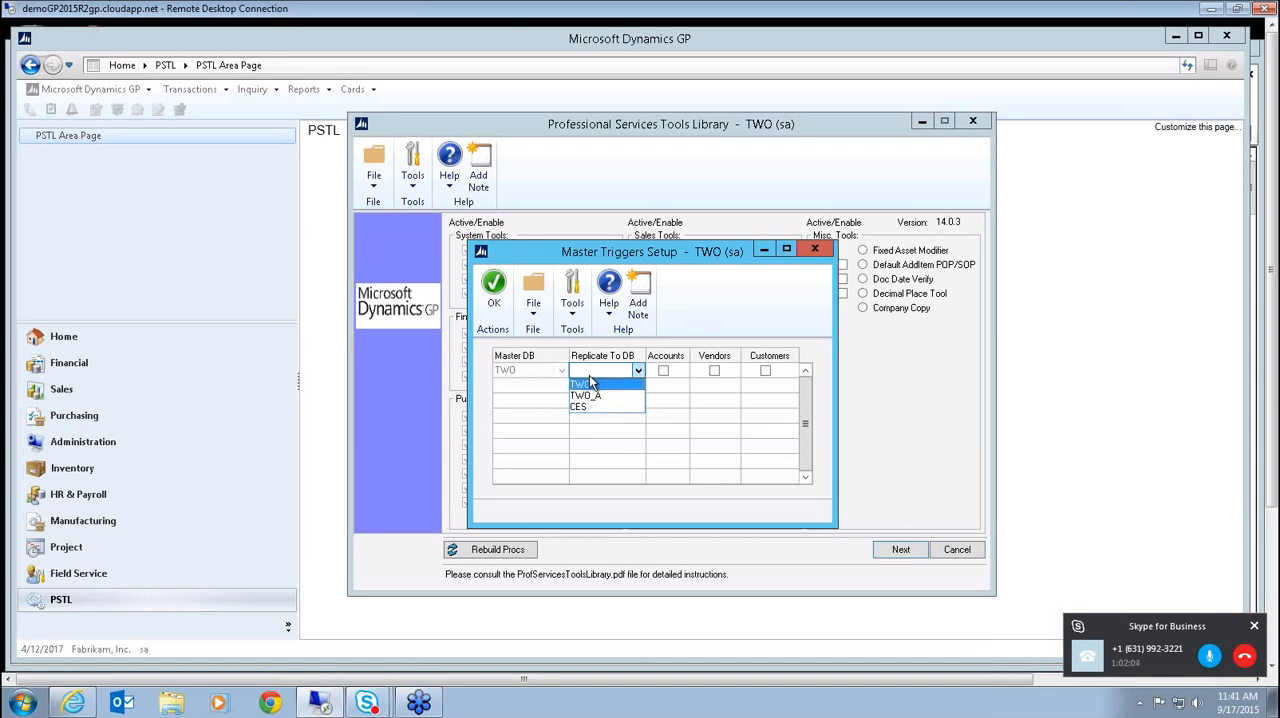
pyautogui.click(642, 370)
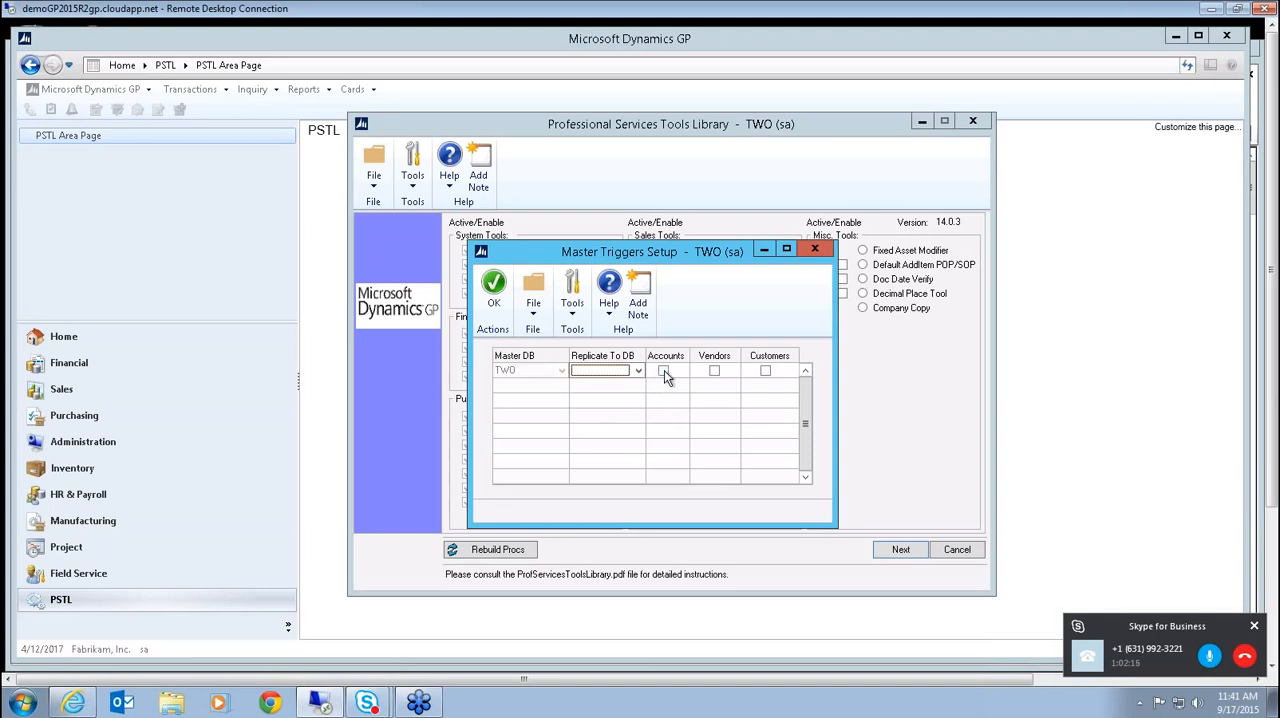
pyautogui.click(643, 373)
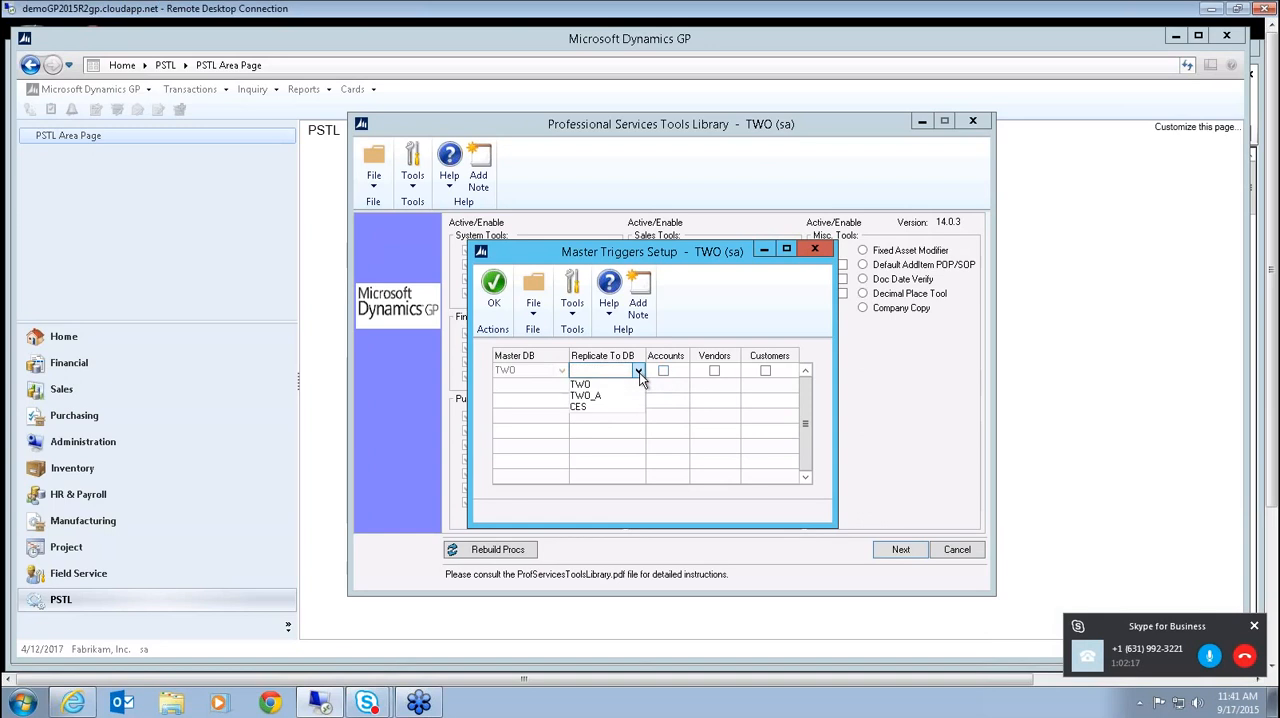
pyautogui.click(586, 407)
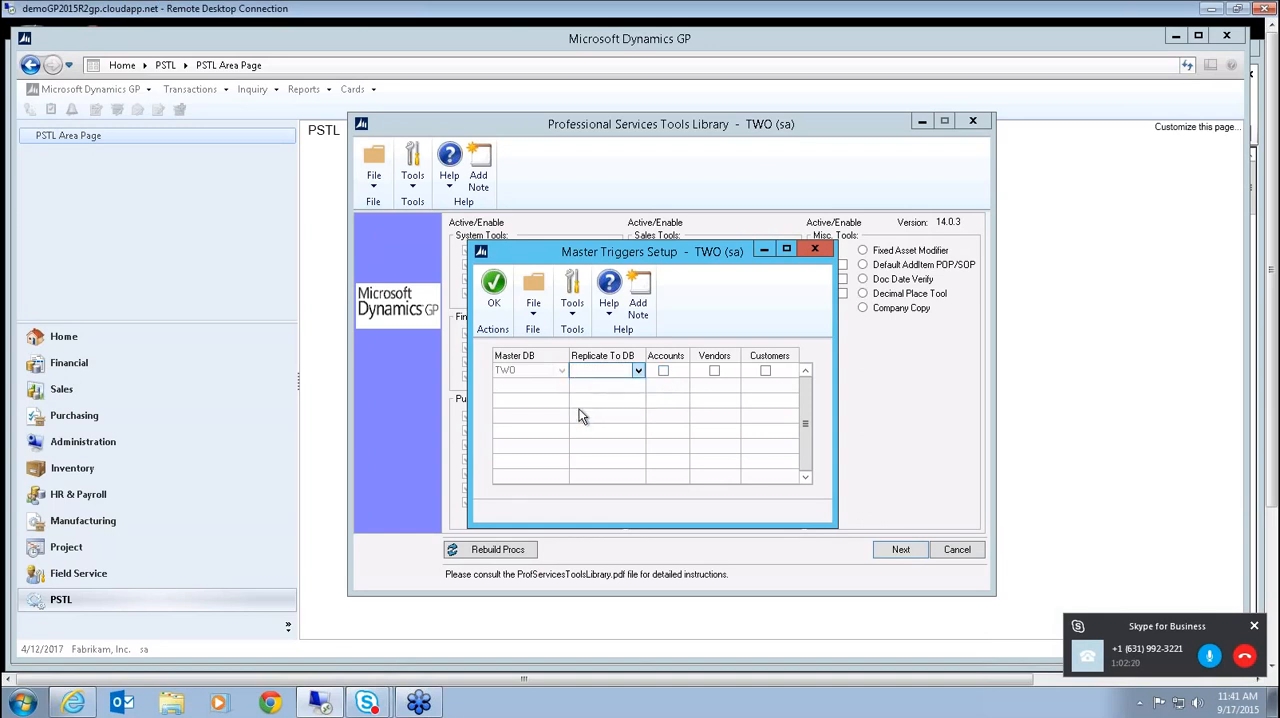
pyautogui.click(664, 371)
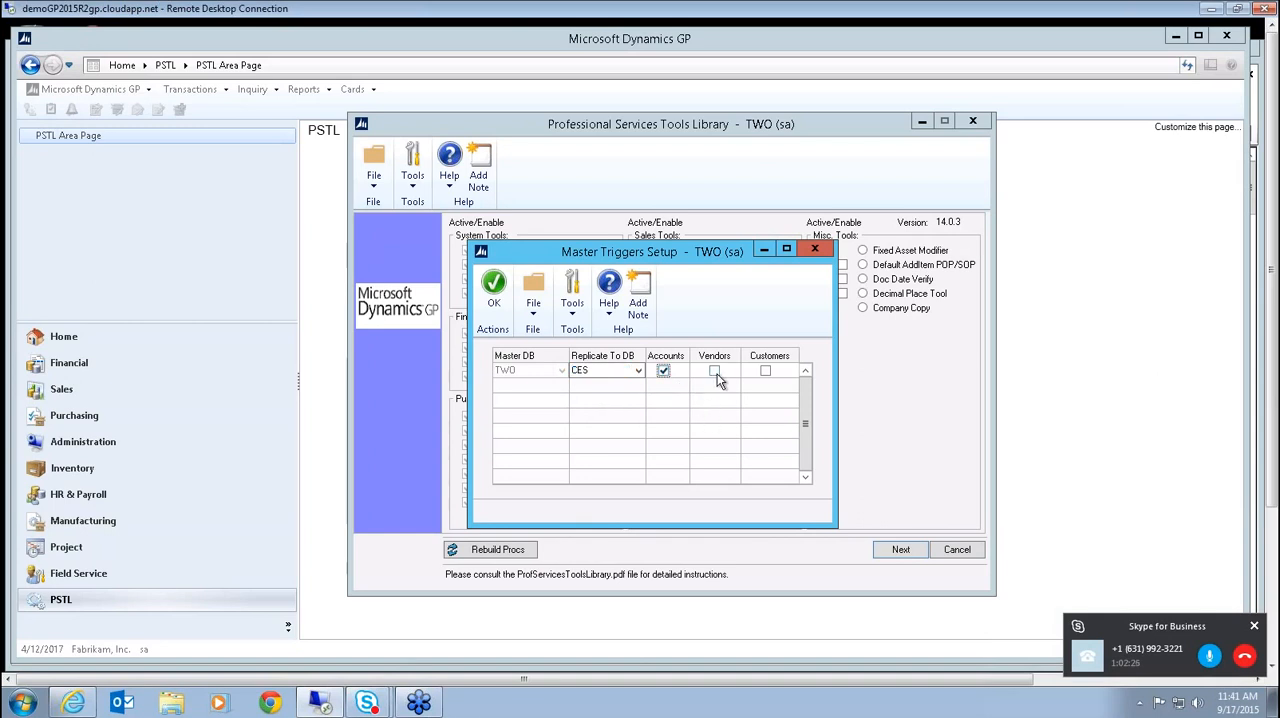
# Toggle vendor replication for the CES row, and close Master Triggers Setup and the Professional Services Tools Library.
pyautogui.click(716, 373)
pyautogui.click(714, 371)
pyautogui.click(715, 371)
pyautogui.click(814, 249)
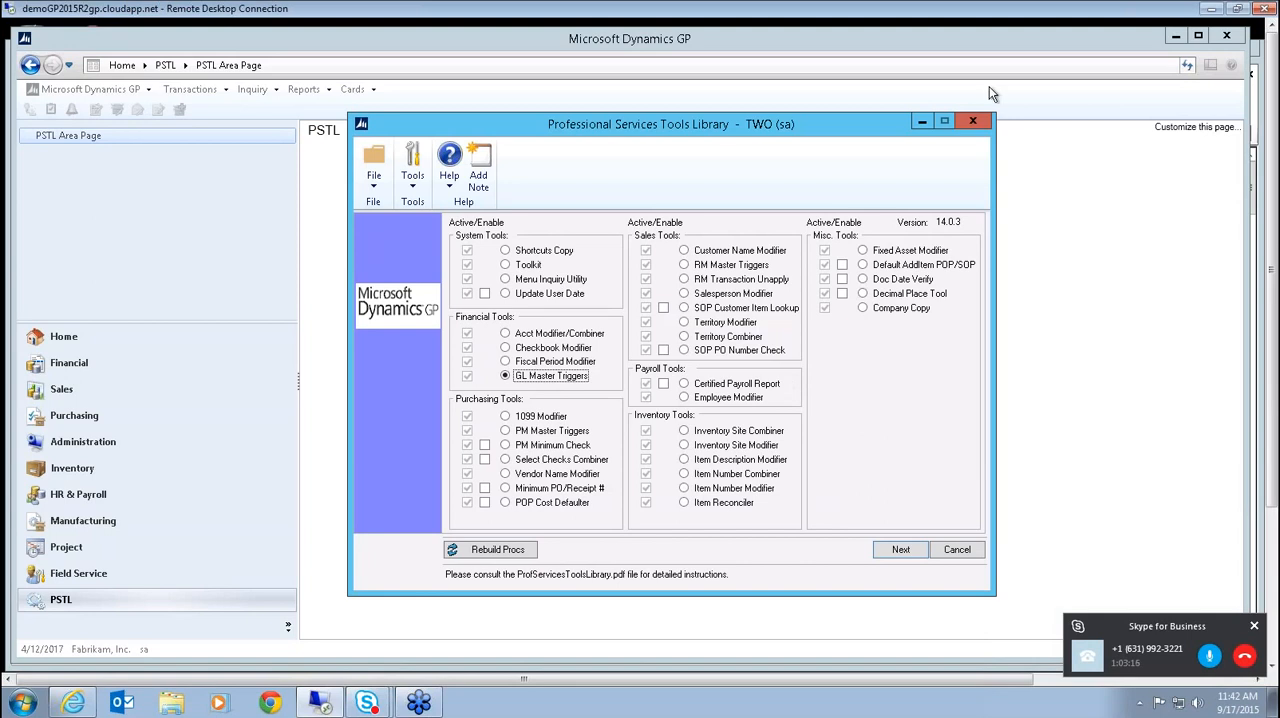
pyautogui.click(974, 121)
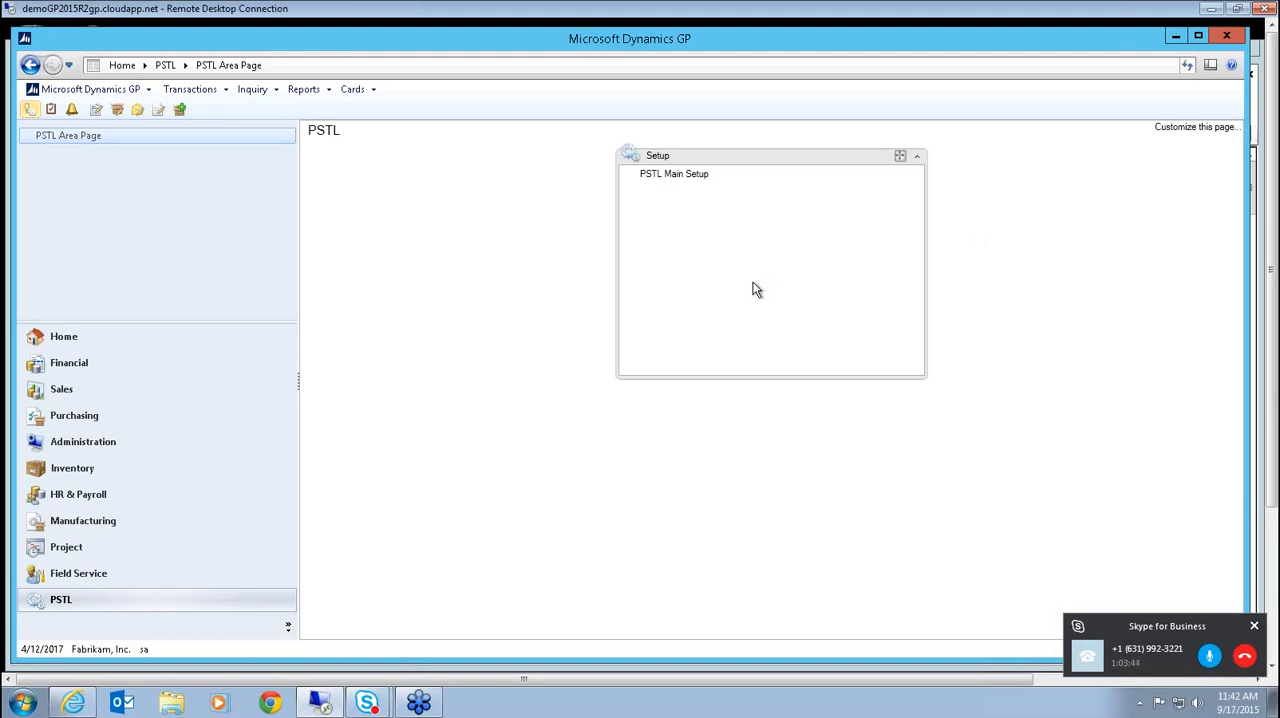
# Open Mass Modify Chart of Accounts from the Financial cards and review the Modify operations, leaving Copy selected.
pyautogui.click(97, 366)
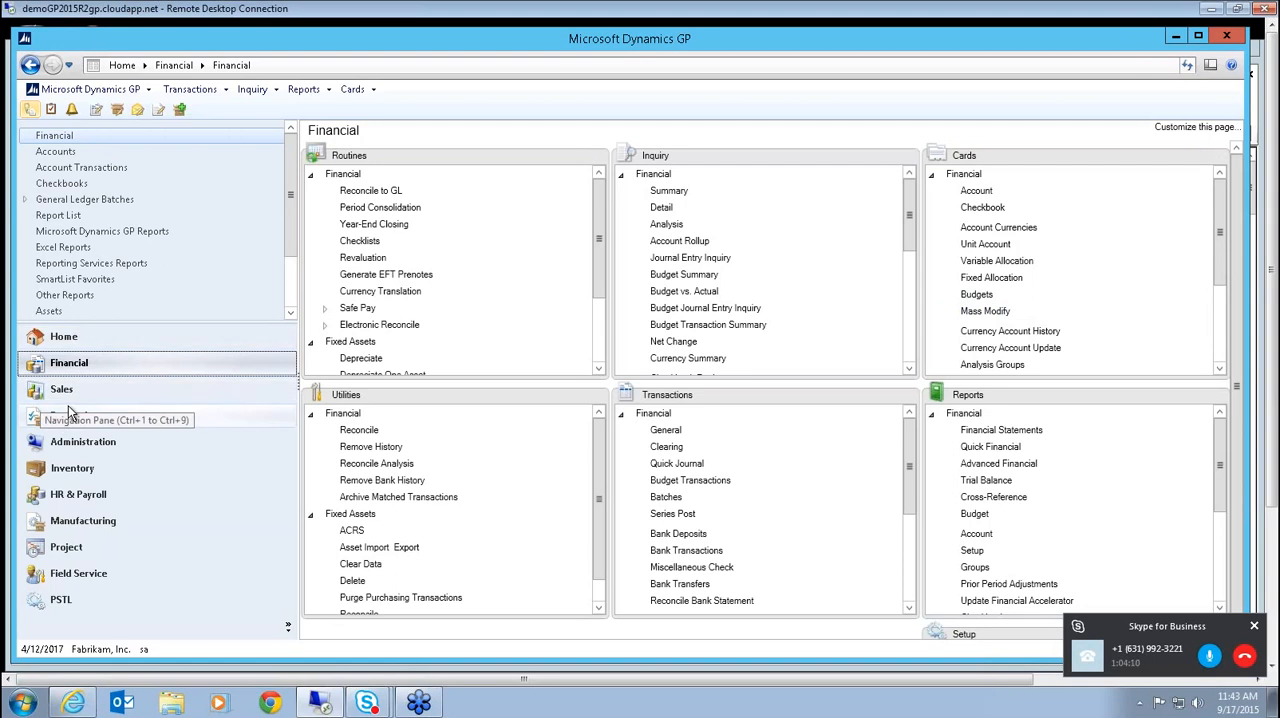
pyautogui.click(986, 316)
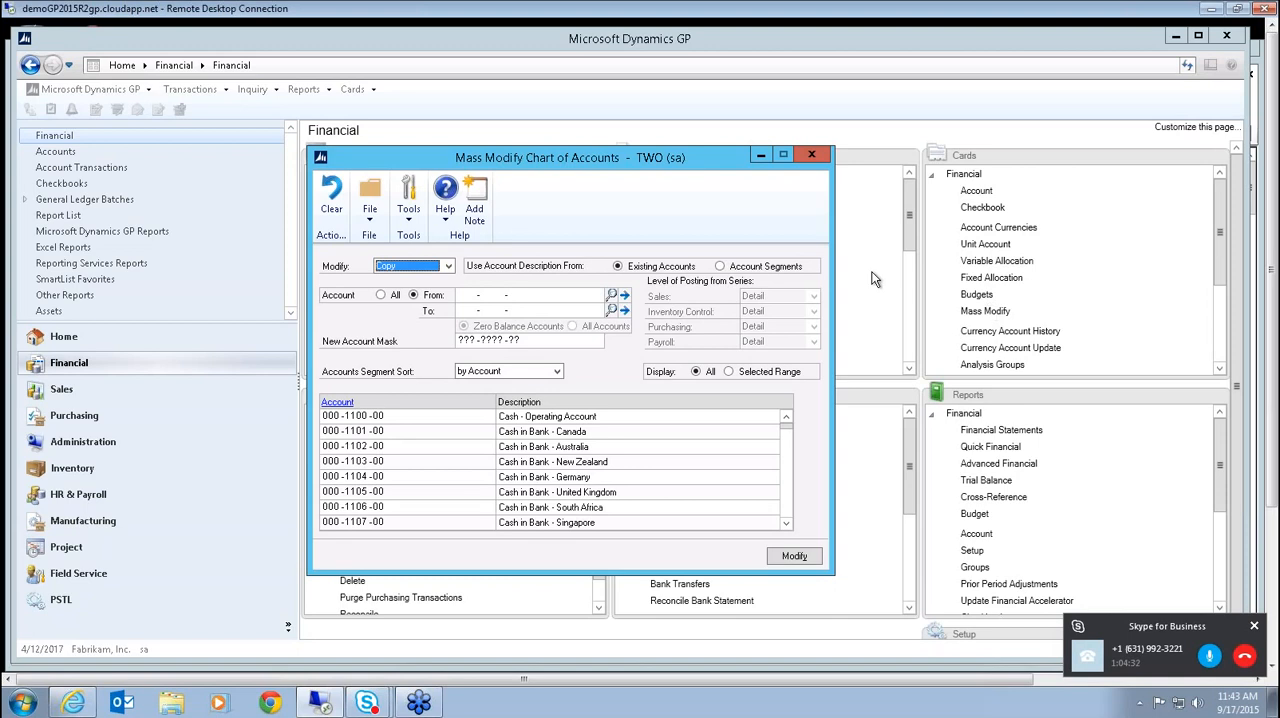
pyautogui.click(449, 267)
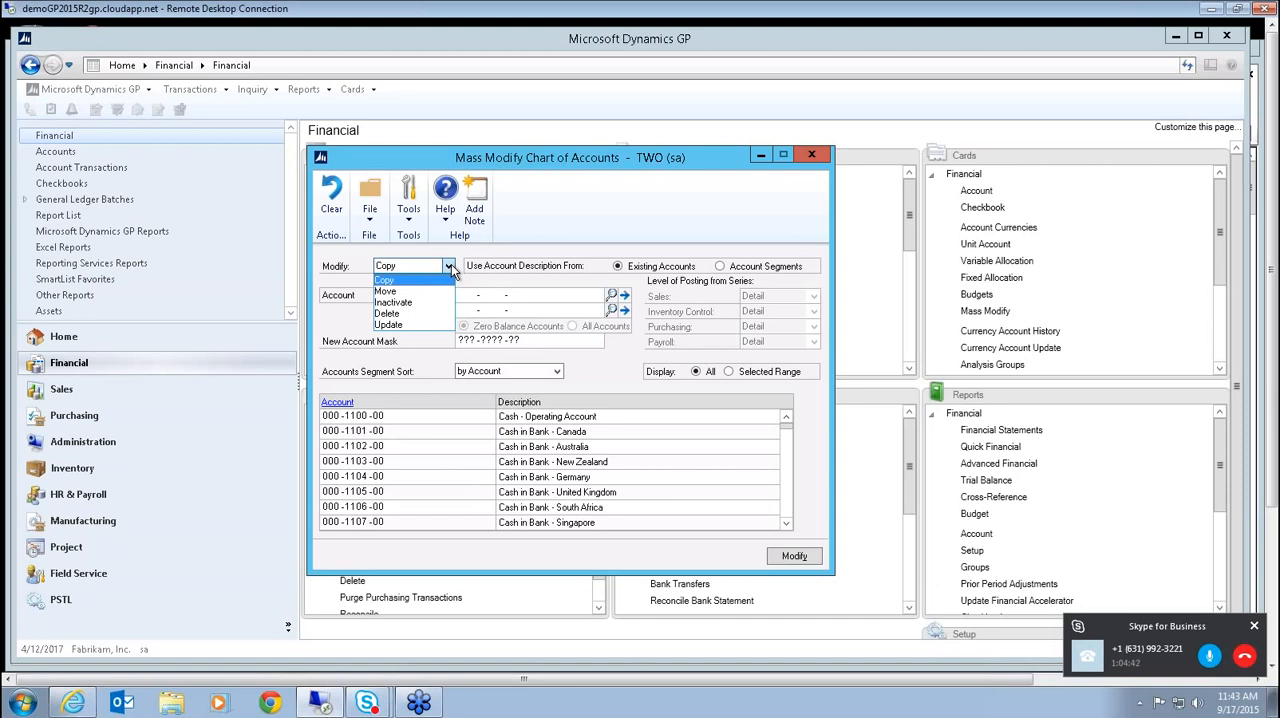
pyautogui.click(449, 263)
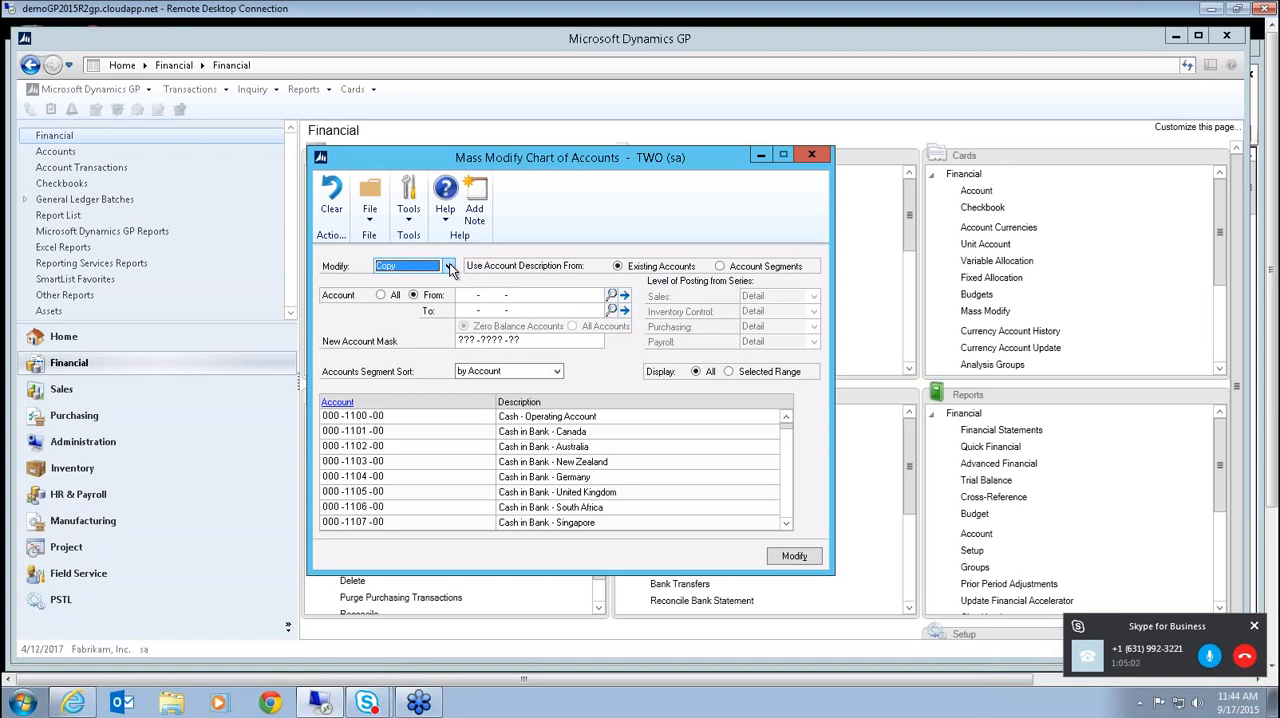
# Enter 100 as the division in the new account mask and choose 100-5100-00 as the range's starting account.
pyautogui.click(478, 342)
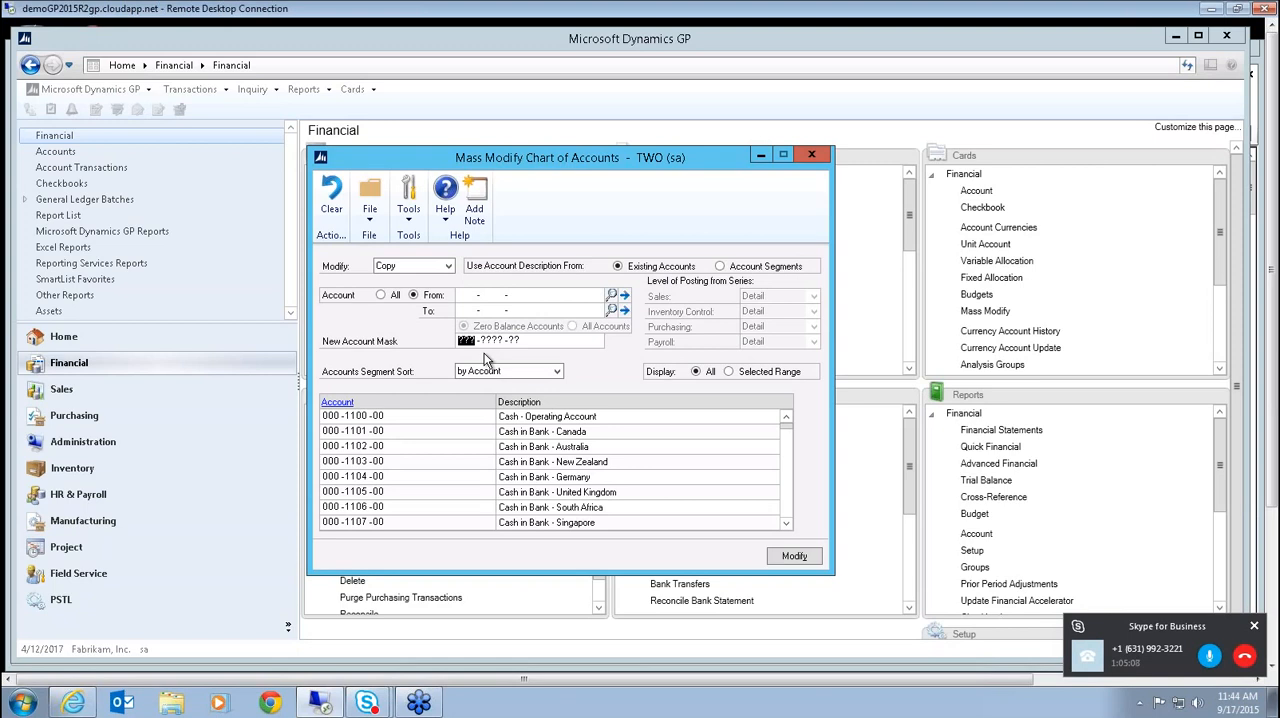
pyautogui.write('100')
pyautogui.click(460, 296)
pyautogui.write('10')
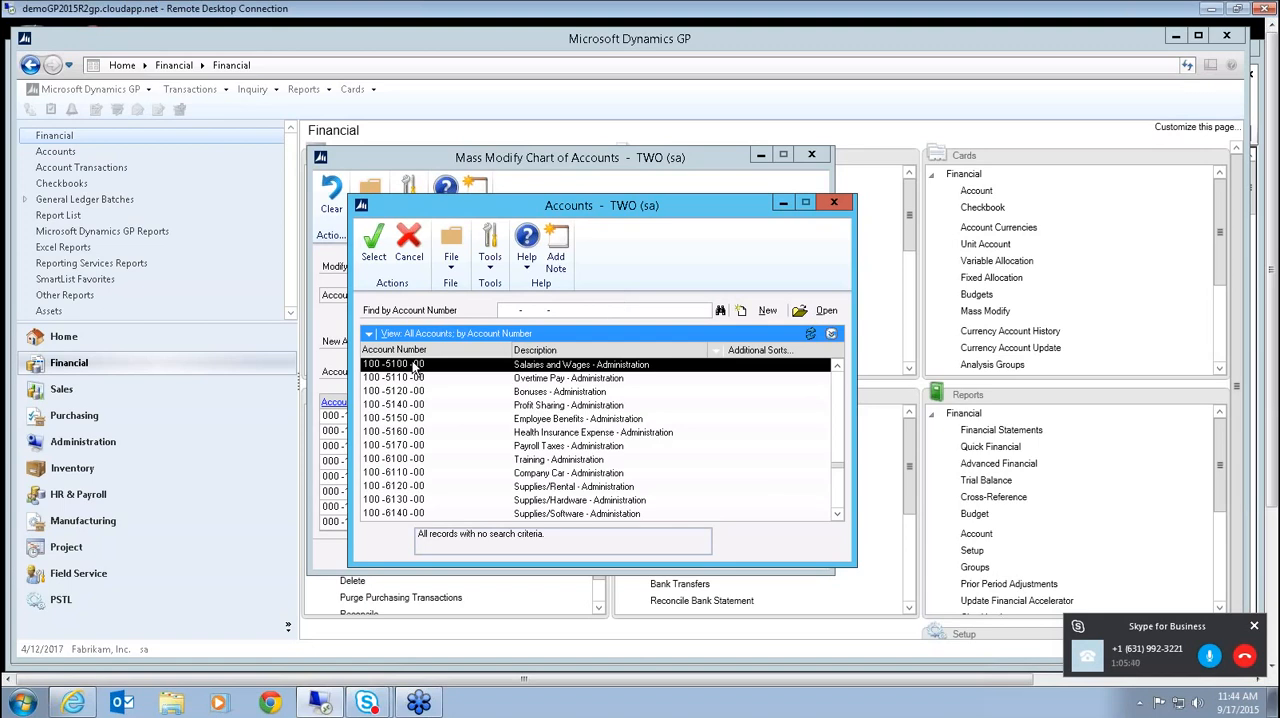
pyautogui.doubleClick(416, 366)
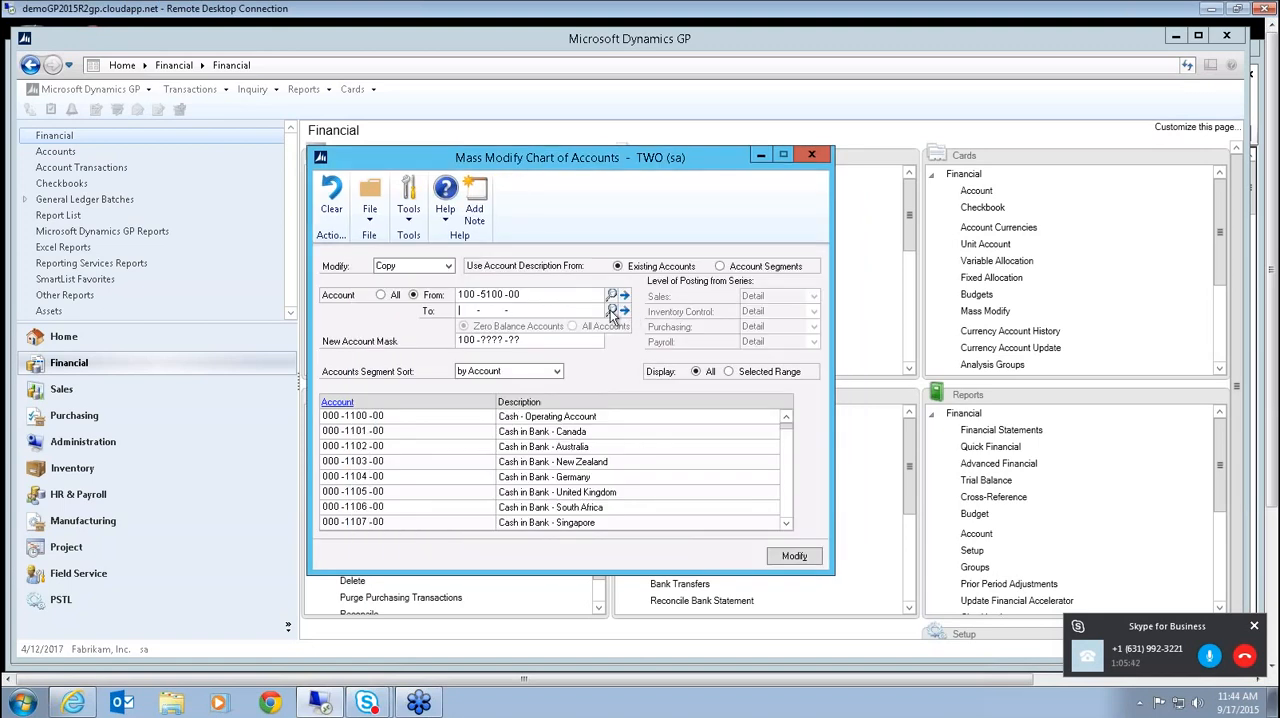
# Look up the last division 100 account and set 100-9030-00 as the range's ending account.
pyautogui.click(613, 313)
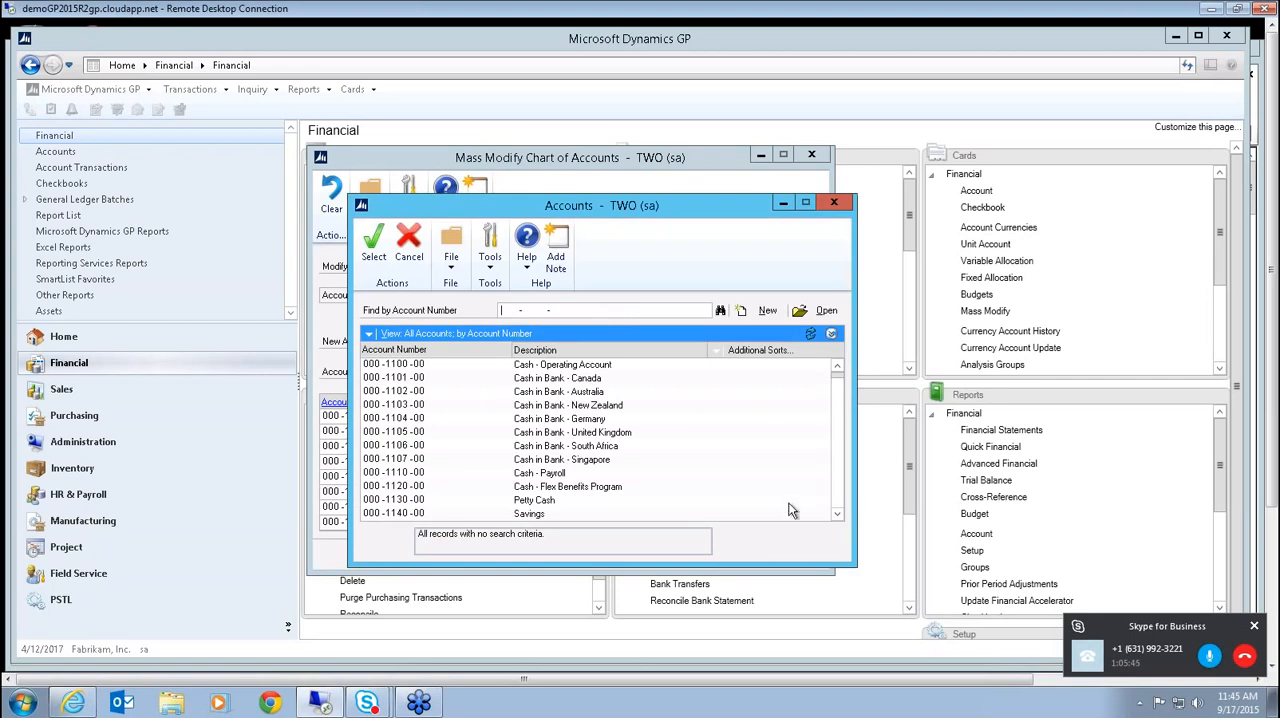
pyautogui.click(830, 203)
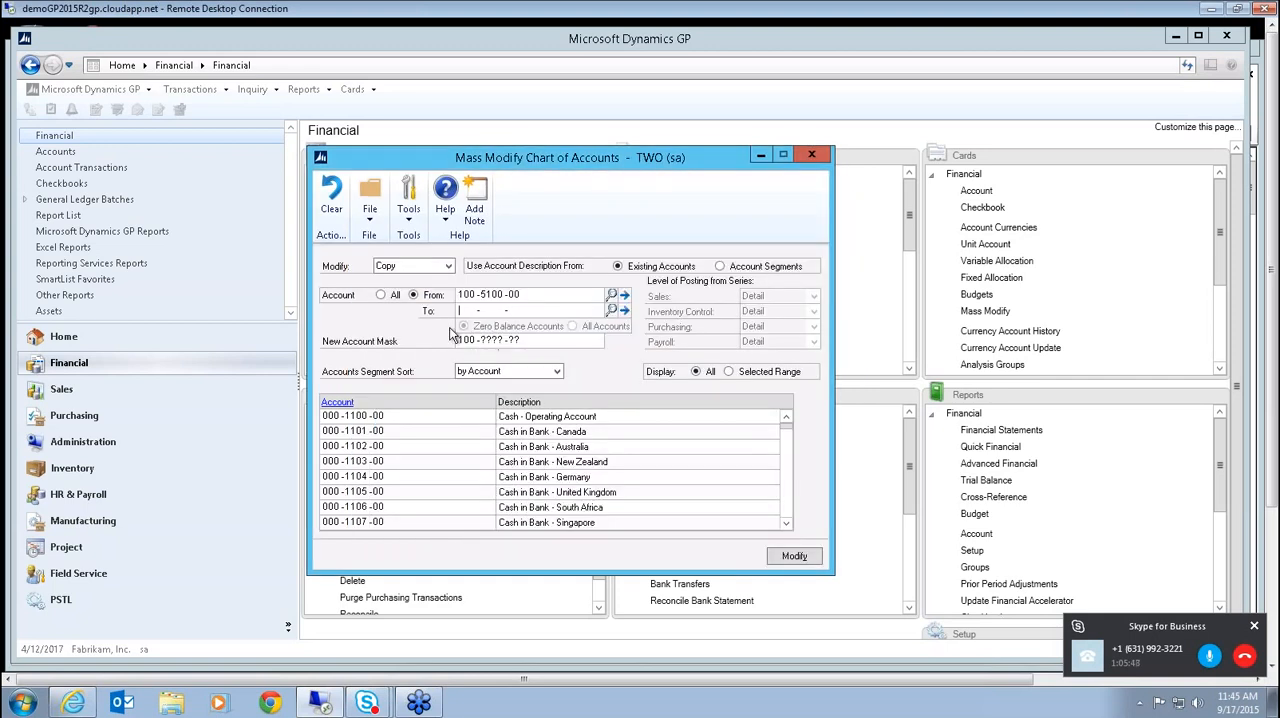
pyautogui.write('100 -  -')
pyautogui.click(611, 310)
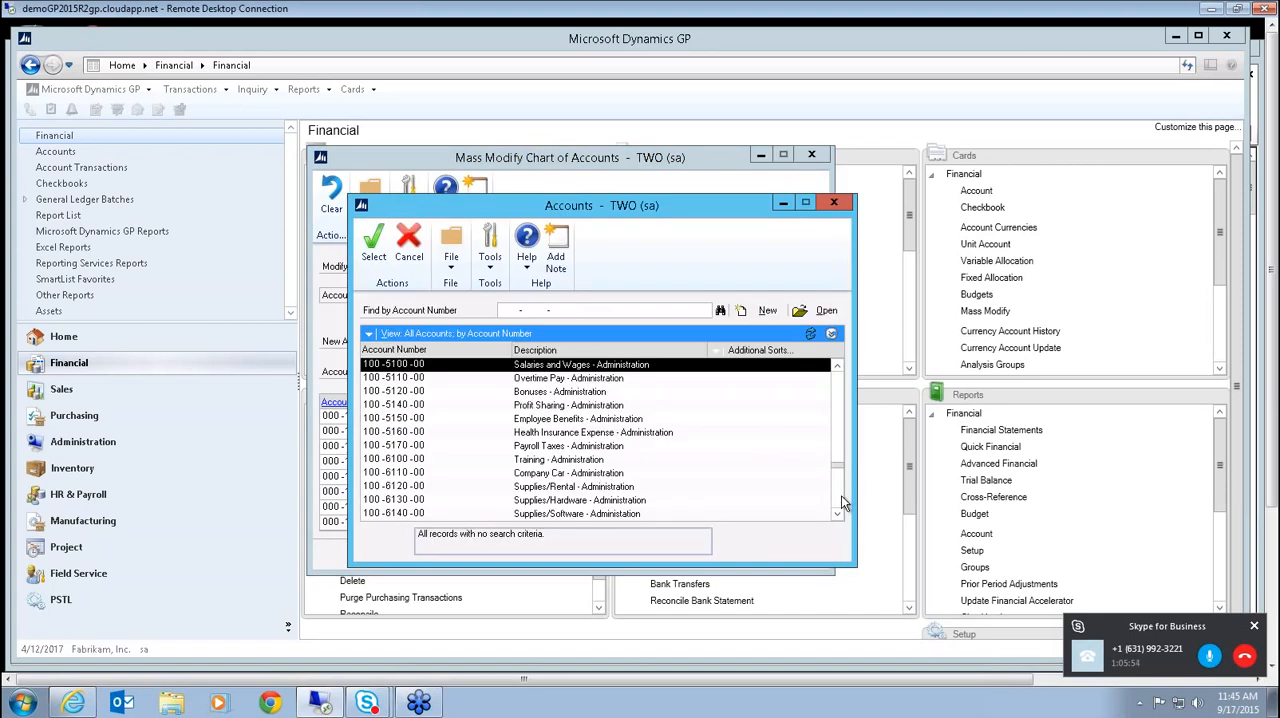
pyautogui.scroll(-15, 838, 500)
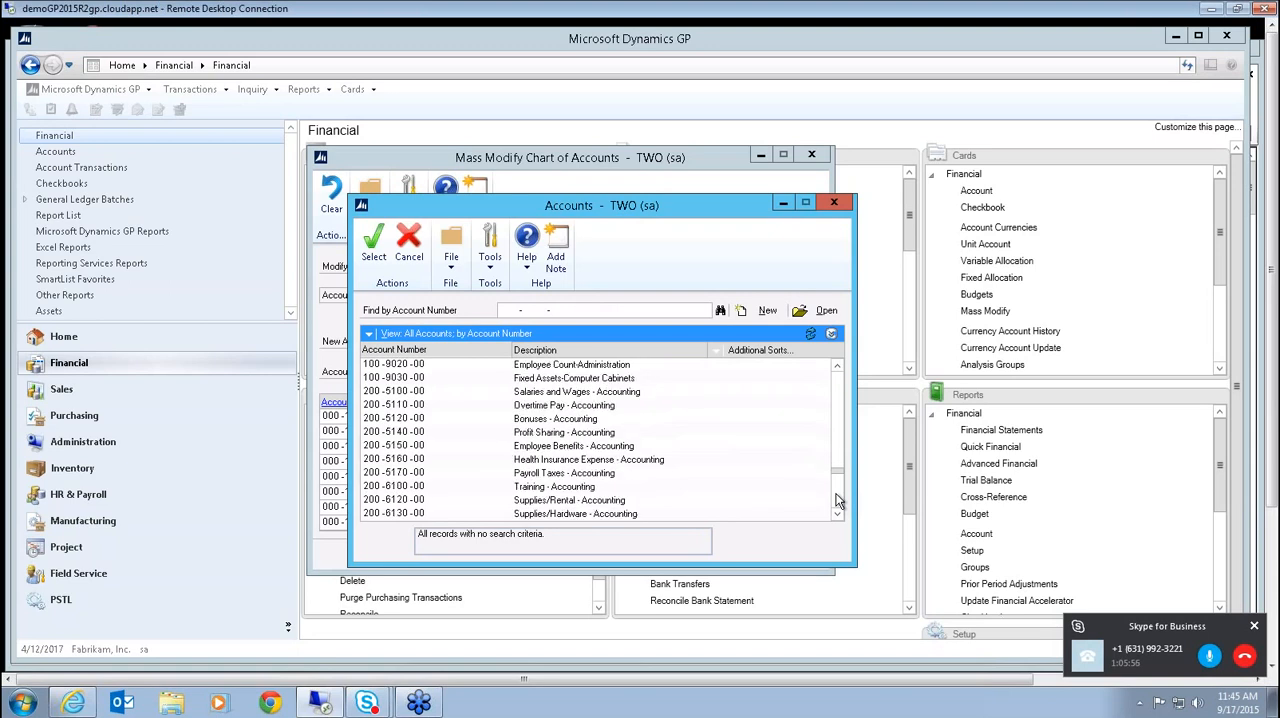
pyautogui.scroll(5, 839, 377)
pyautogui.click(382, 378)
pyautogui.doubleClick(382, 378)
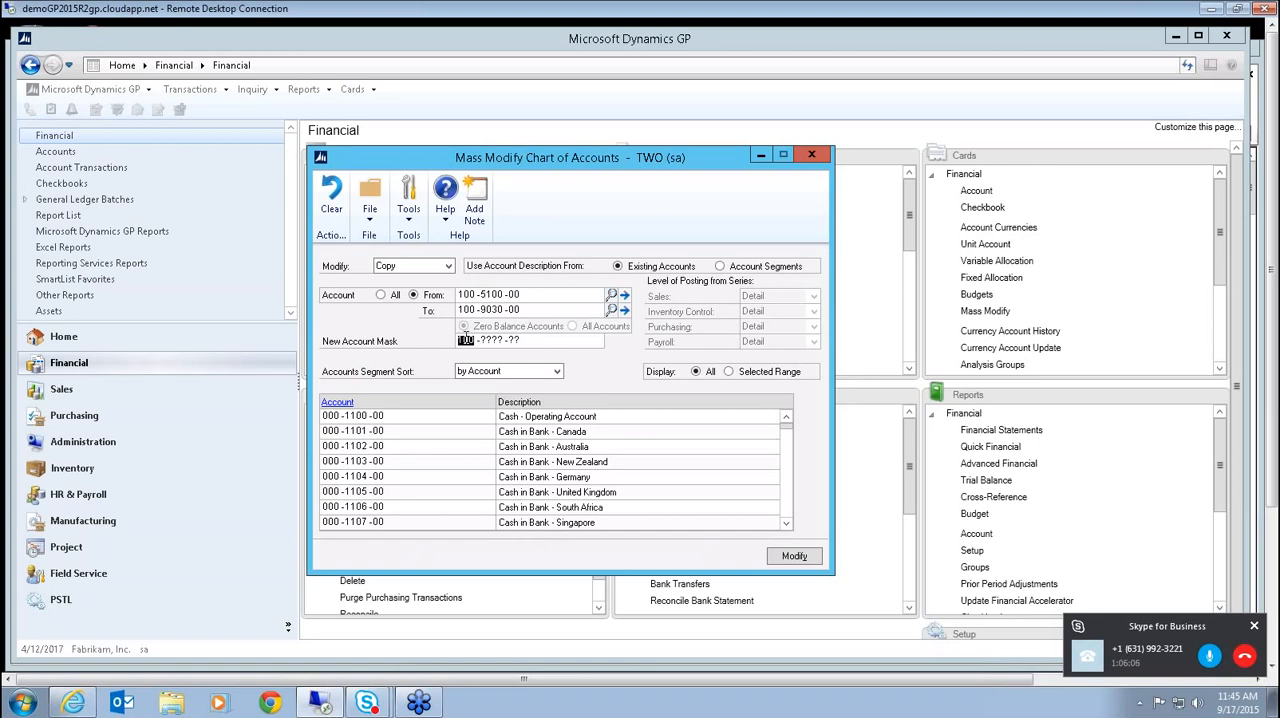
# Set the new account mask to 110-????-?? and display only the selected range of accounts.
pyautogui.write('110')
pyautogui.click(730, 373)
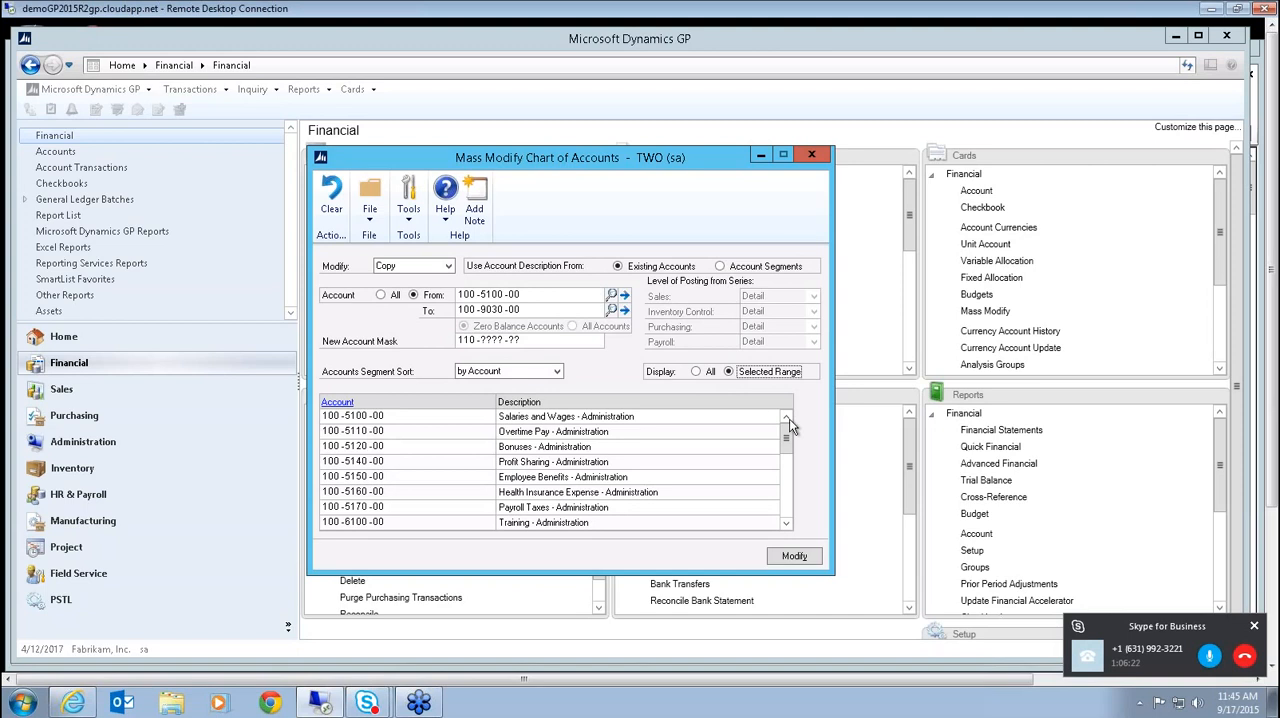
# Examine the full list of division 100 accounts in the selected range, from 100-5100-00 through 100-9030-00.
pyautogui.click(786, 527)
pyautogui.click(786, 527)
pyautogui.click(786, 527)
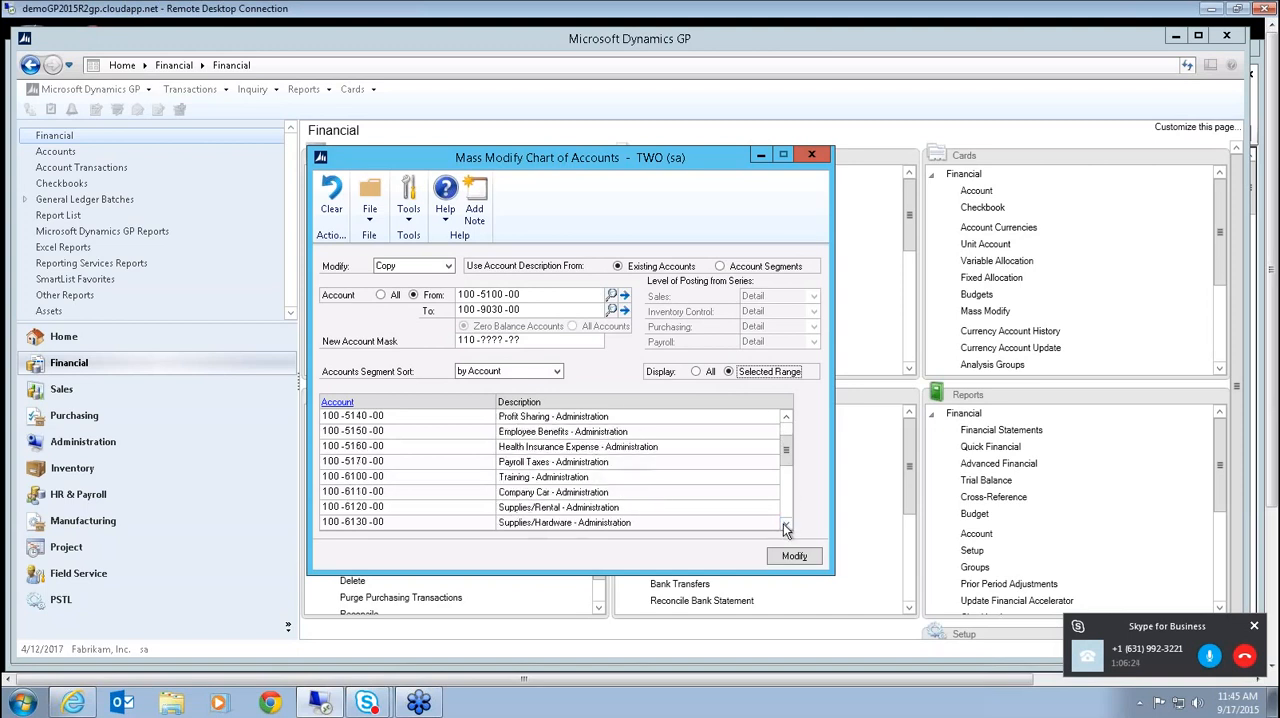
pyautogui.click(786, 527)
pyautogui.click(786, 527)
pyautogui.click(786, 527)
pyautogui.click(786, 527)
pyautogui.click(786, 527)
pyautogui.click(786, 527)
pyautogui.click(786, 527)
pyautogui.click(786, 527)
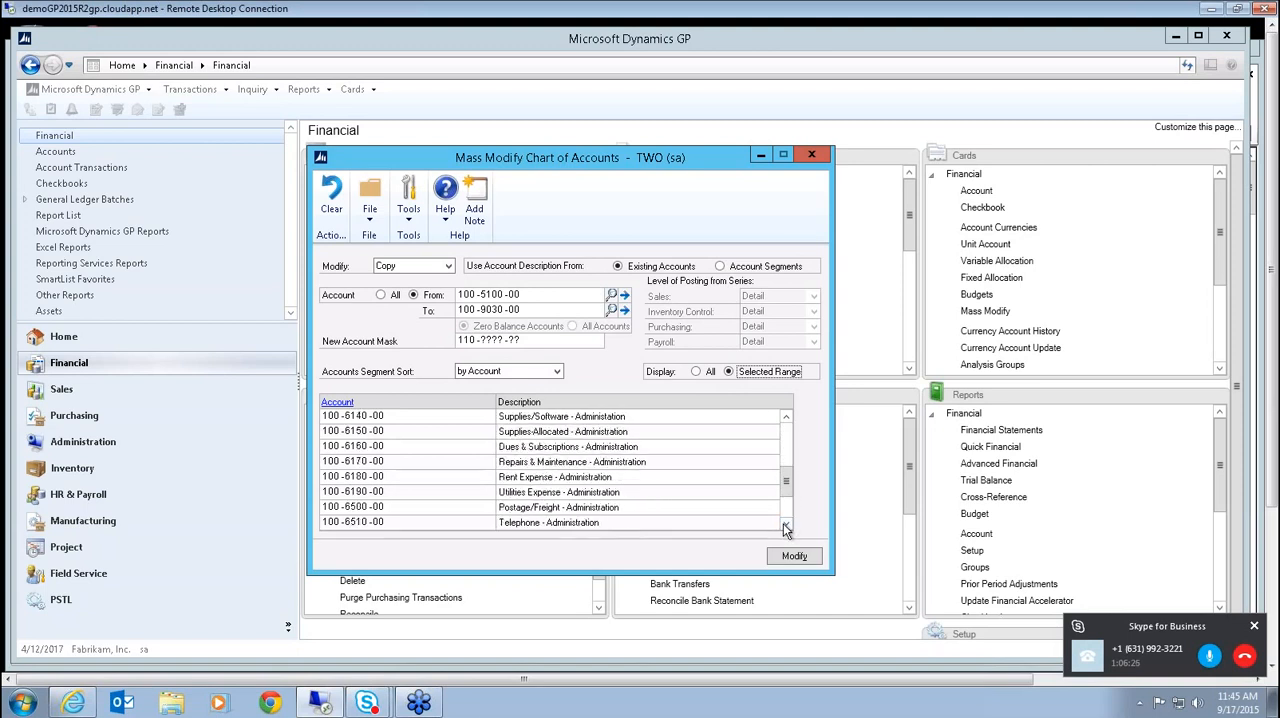
pyautogui.click(786, 527)
pyautogui.click(786, 527)
pyautogui.click(786, 527)
pyautogui.click(786, 527)
pyautogui.click(786, 527)
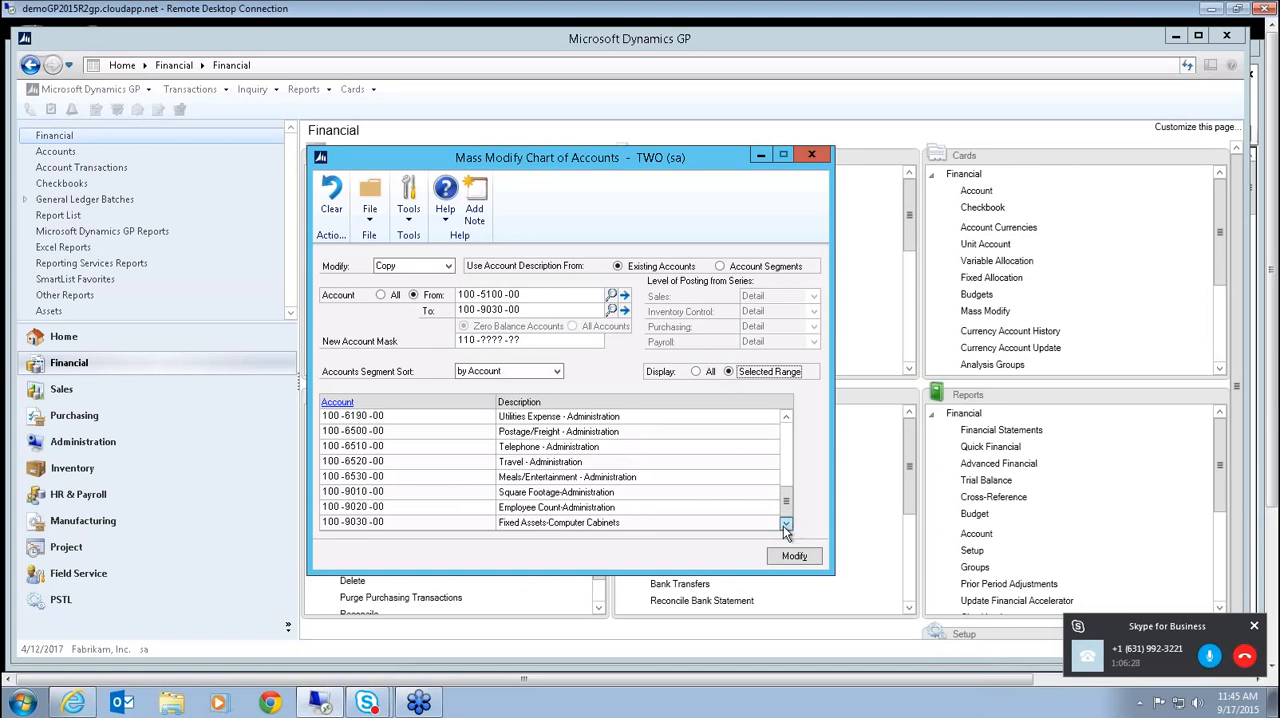
pyautogui.moveTo(787, 500); pyautogui.dragTo(786, 432)
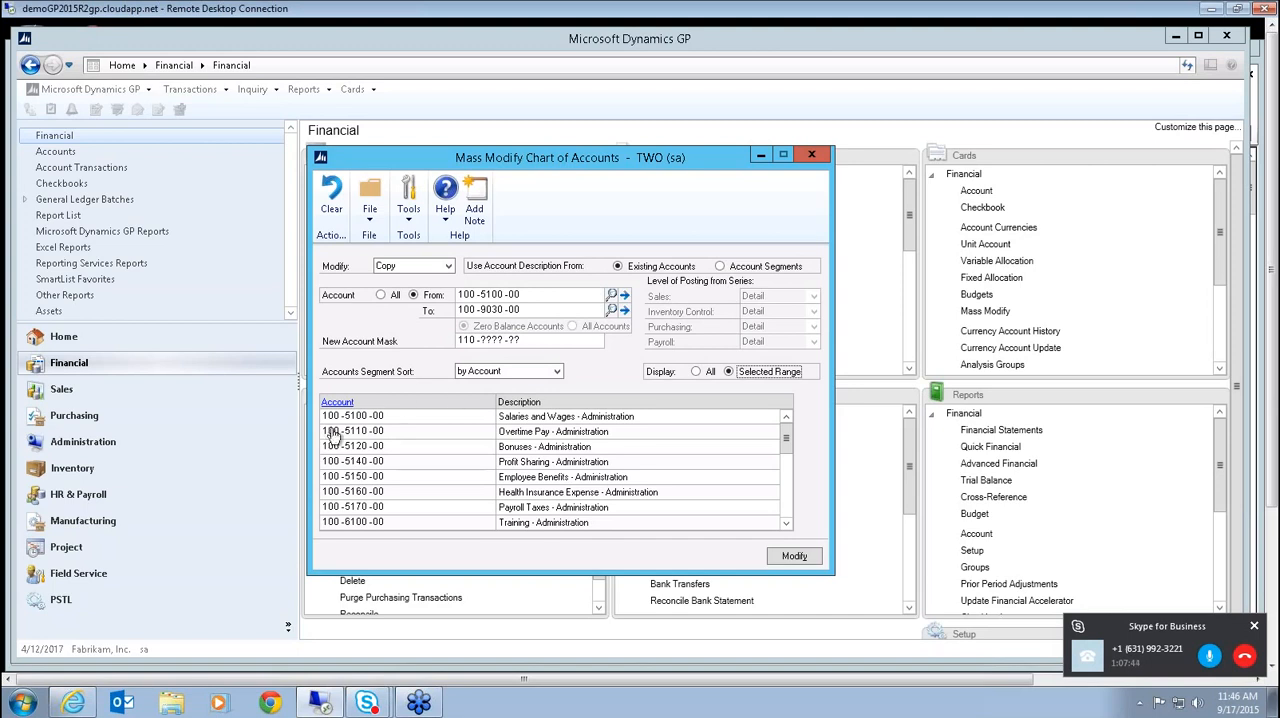
# Switch the Modify operation to Move, Inactivate and Delete in turn to examine the settings each one offers.
pyautogui.click(447, 266)
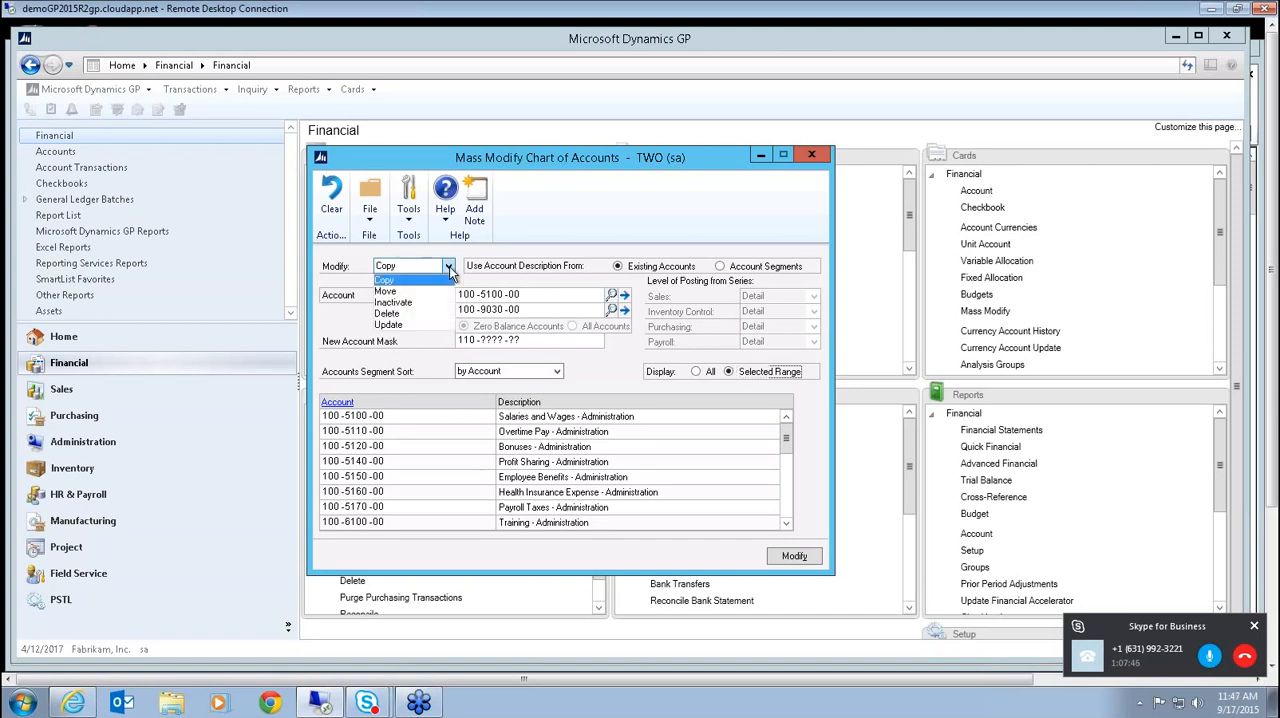
pyautogui.click(398, 292)
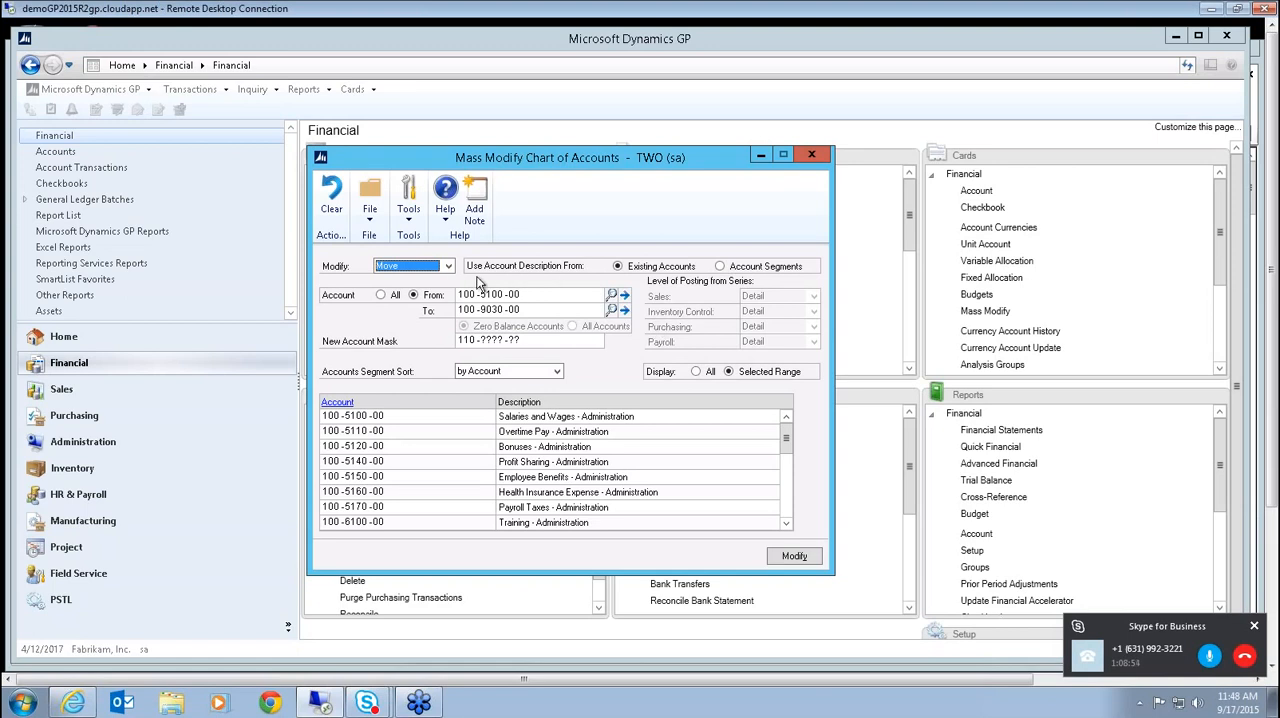
pyautogui.click(449, 266)
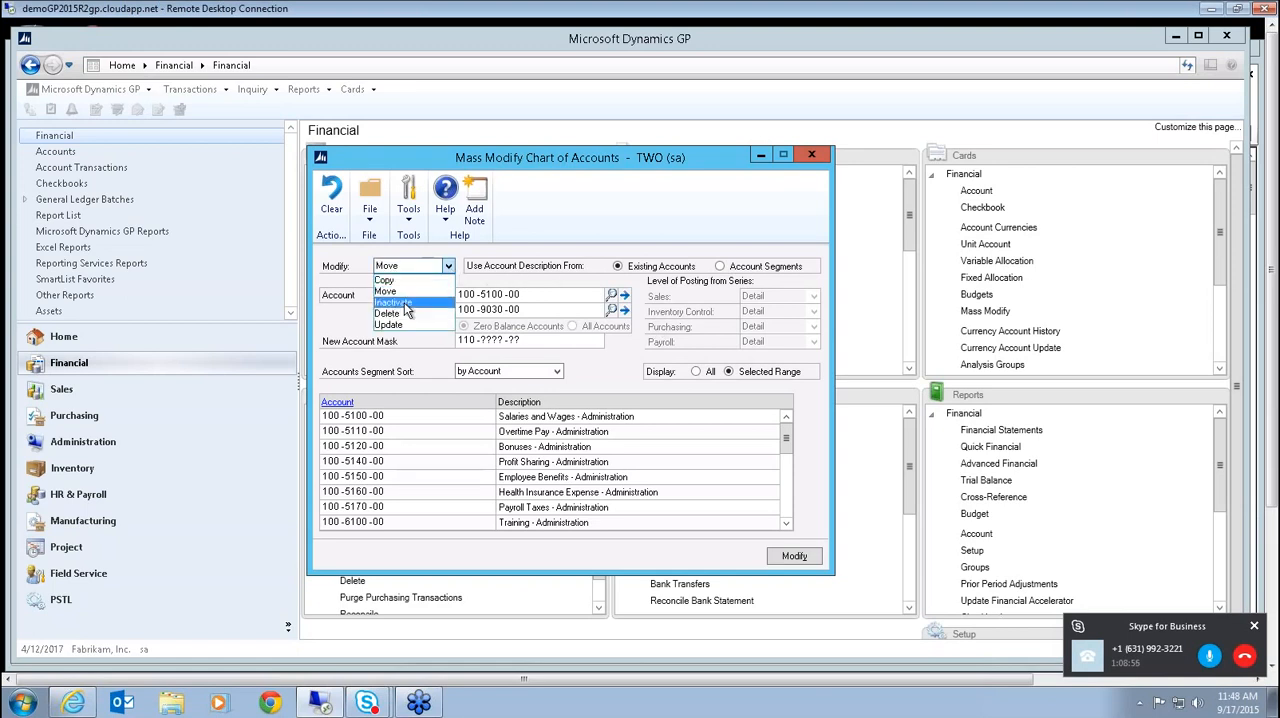
pyautogui.click(418, 302)
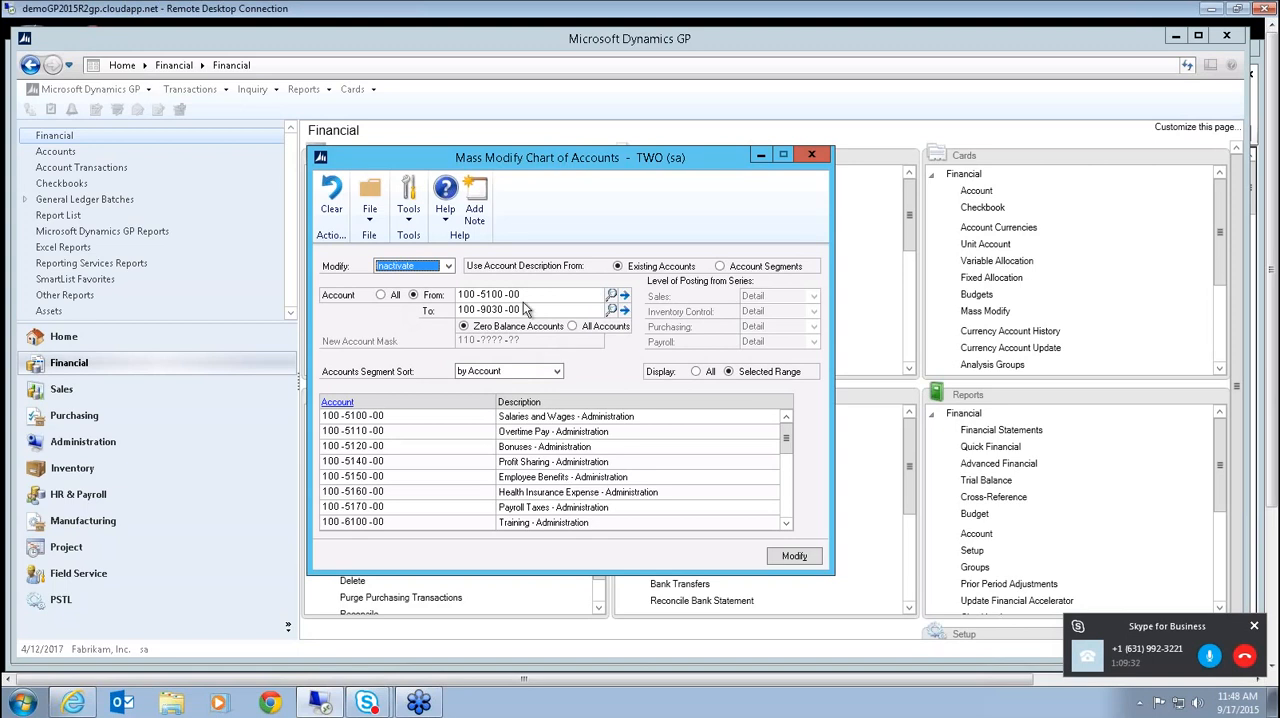
pyautogui.click(447, 267)
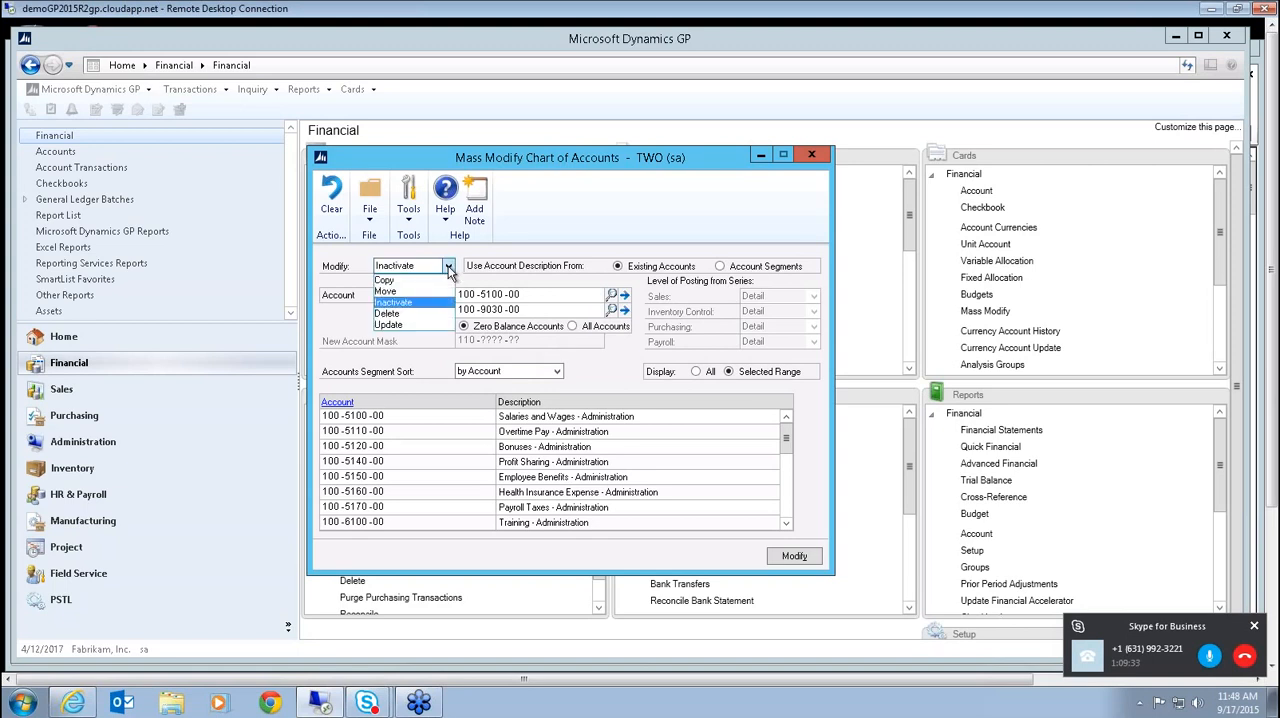
pyautogui.click(394, 316)
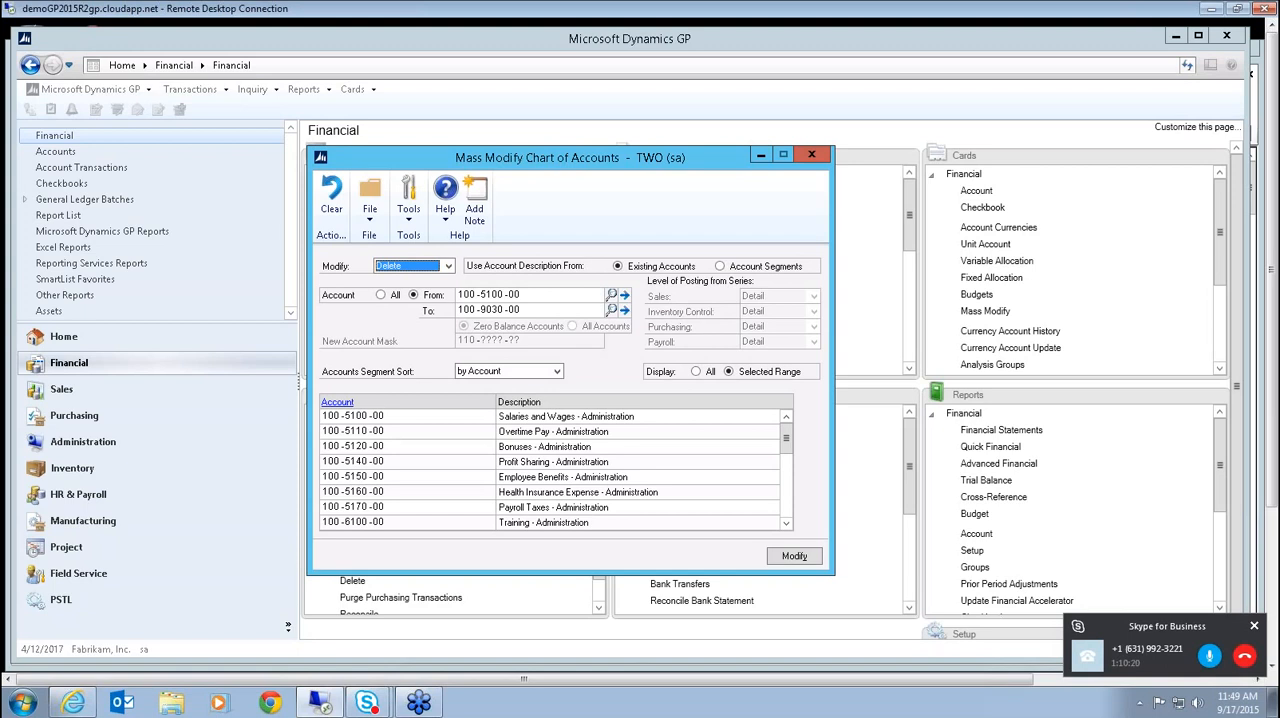
# Switch the Modify operation to Update and review the Sales series posting level choices, keeping Detail.
pyautogui.click(448, 266)
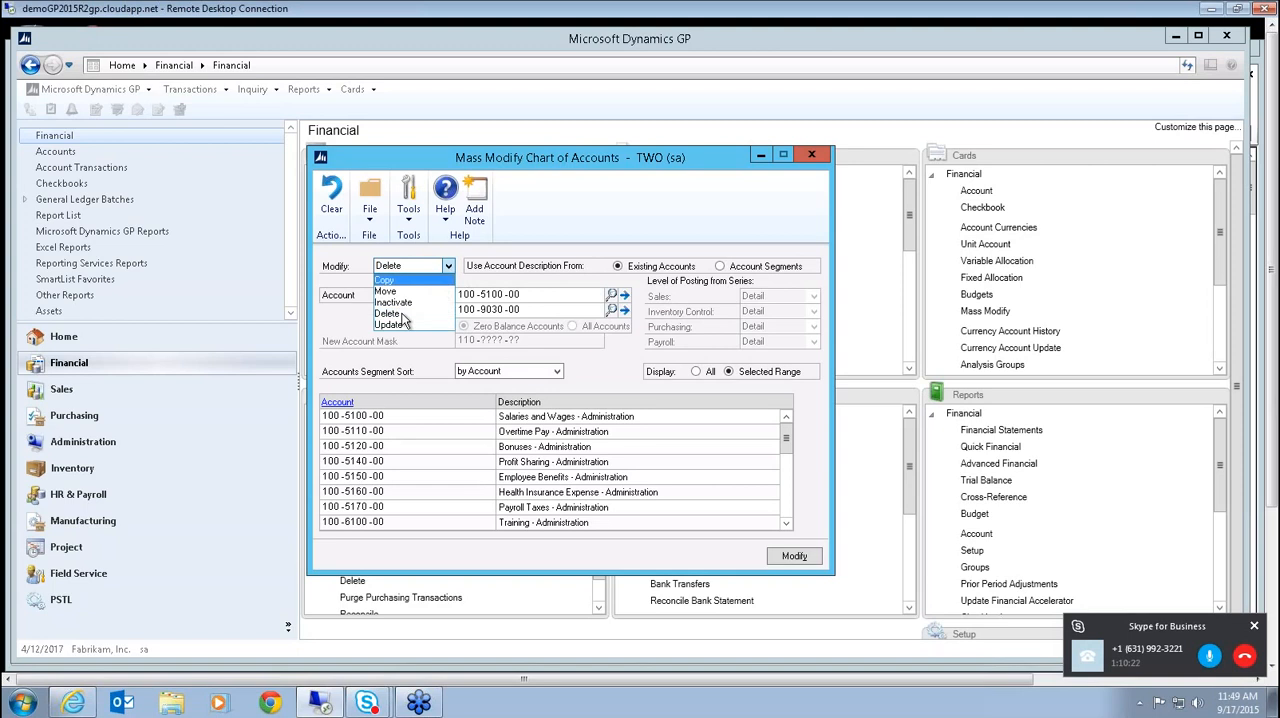
pyautogui.click(400, 324)
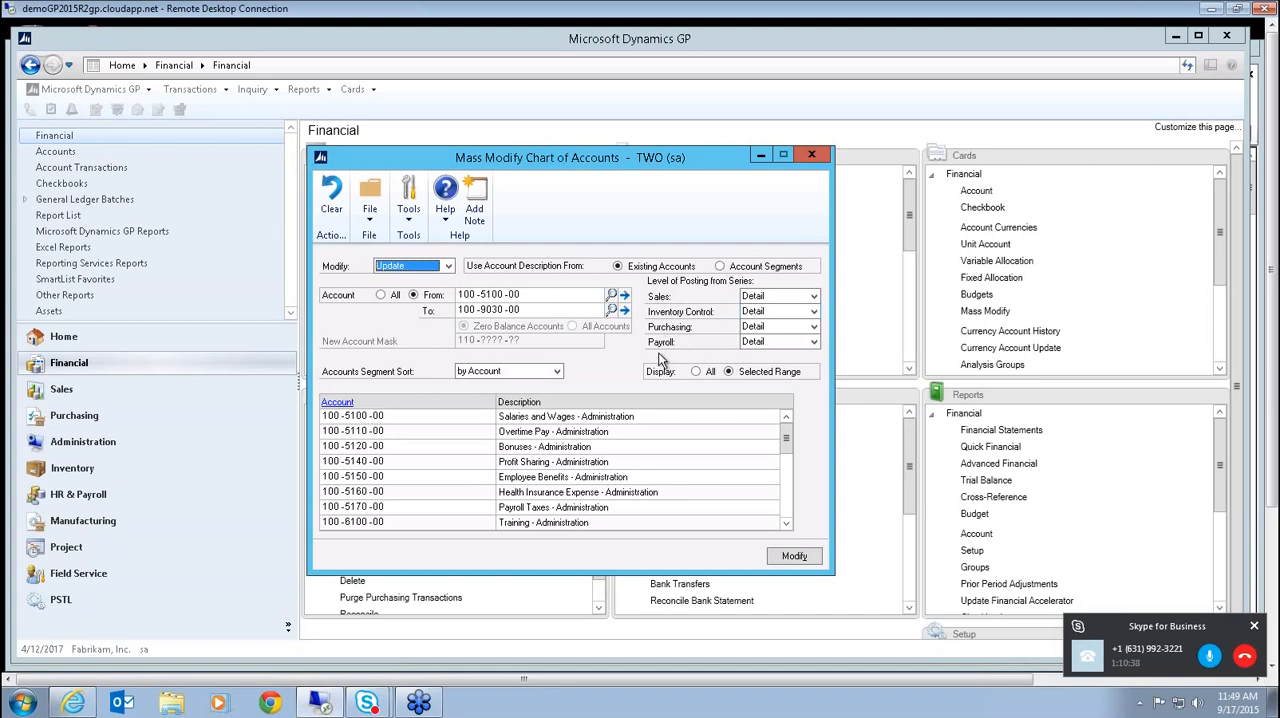
pyautogui.click(814, 297)
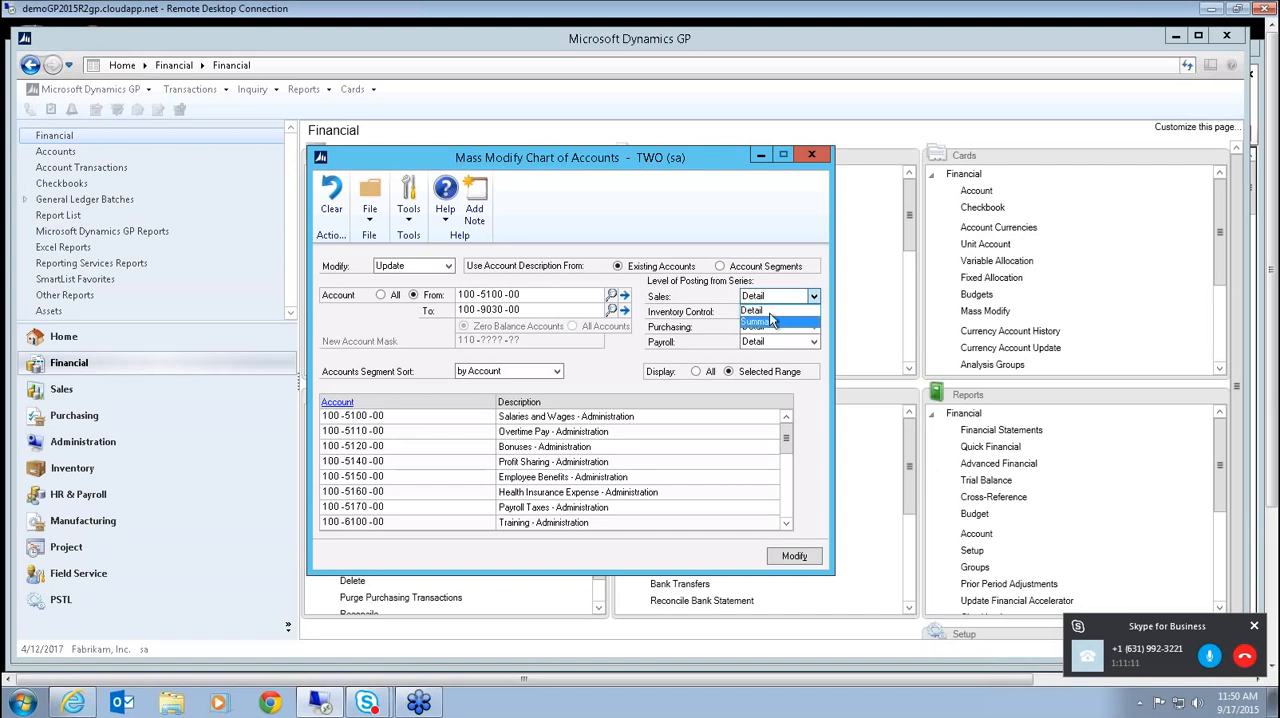
pyautogui.click(778, 313)
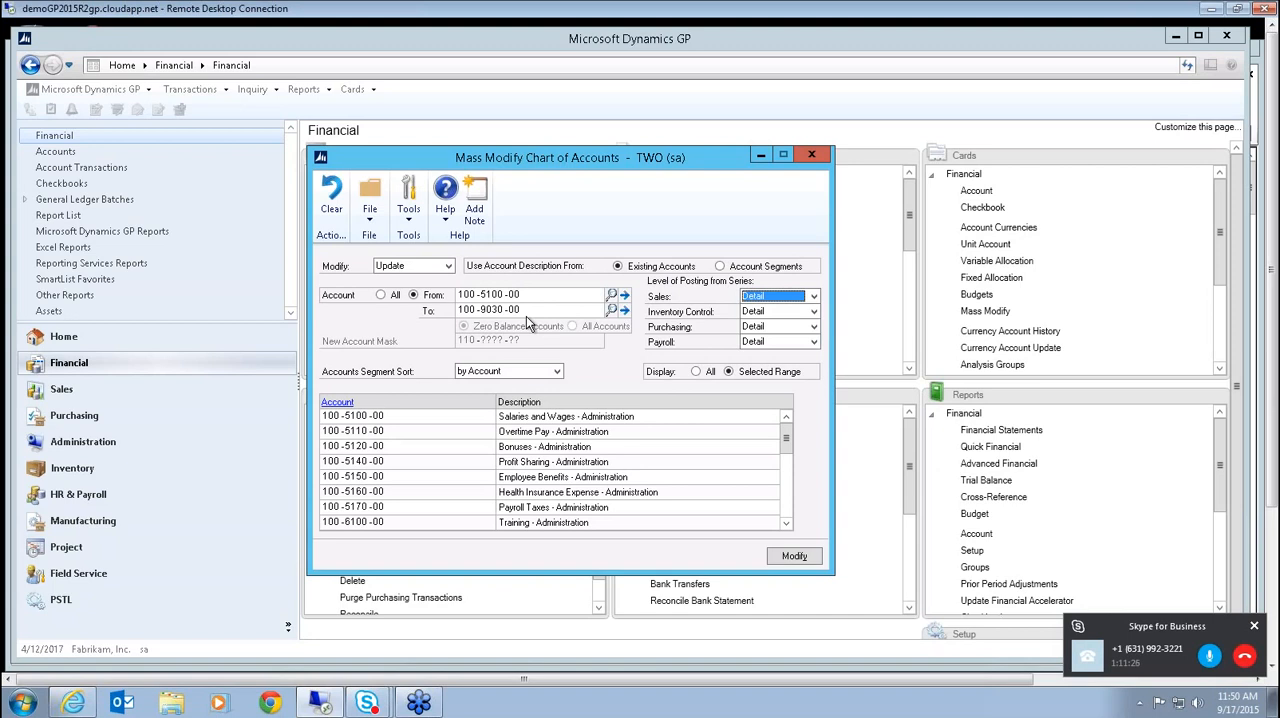
# Set the Modify operation back to Copy and close Mass Modify Chart of Accounts without running the modification.
pyautogui.click(448, 267)
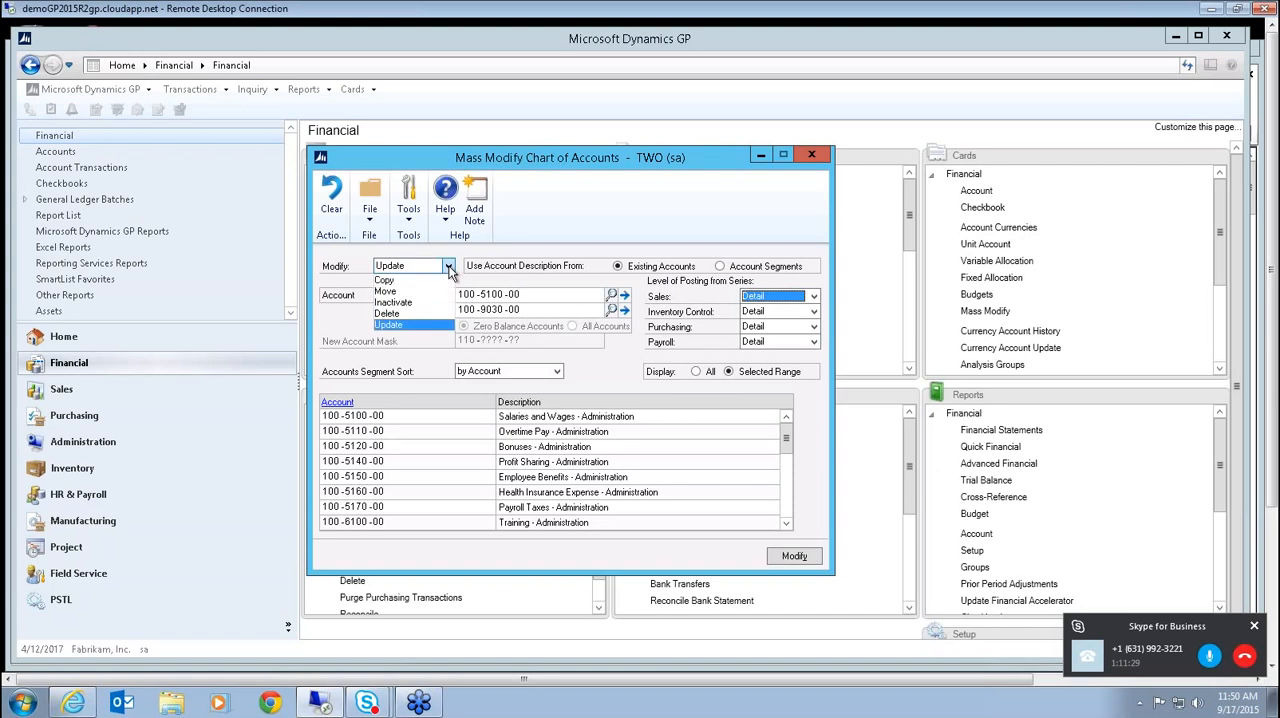
pyautogui.click(400, 280)
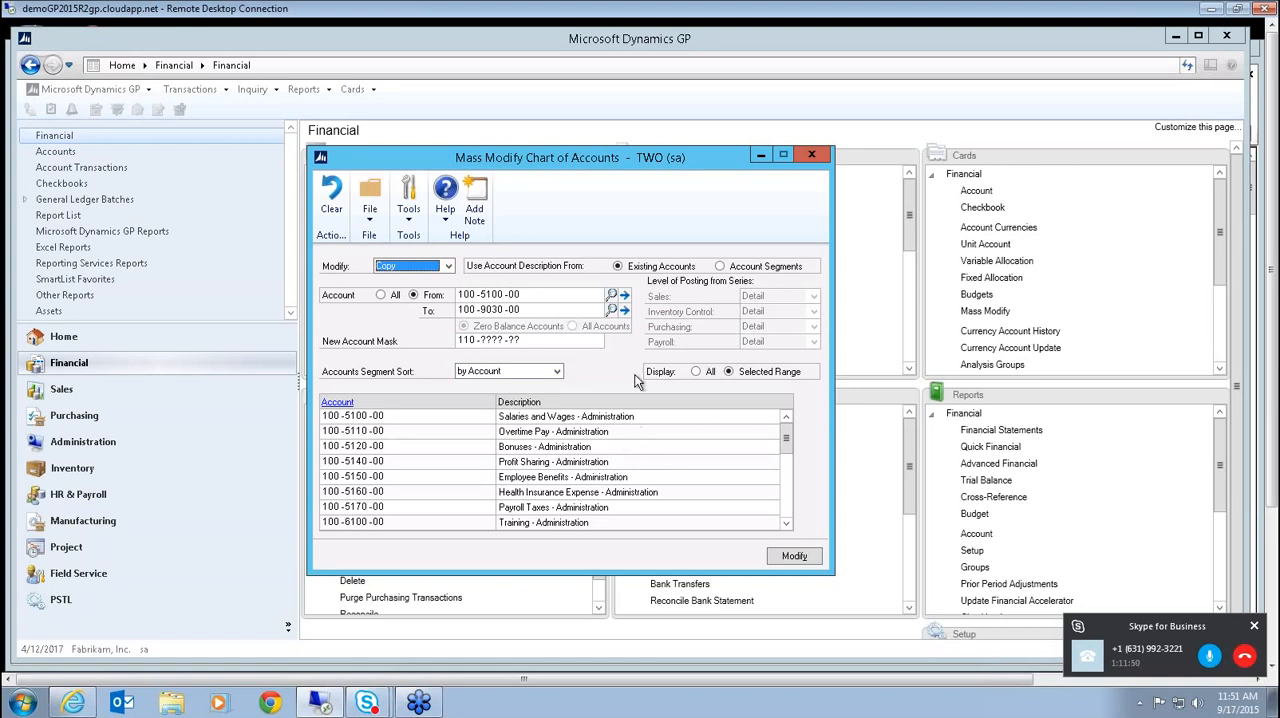
pyautogui.click(813, 156)
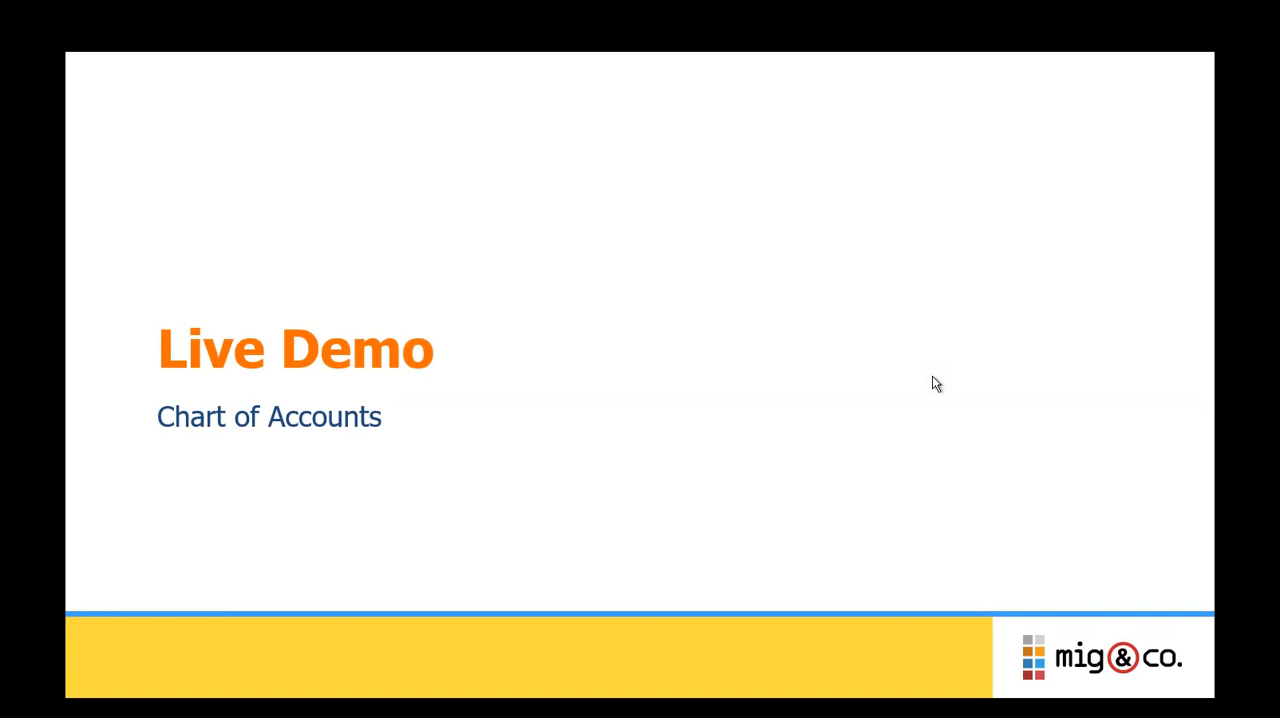
pyautogui.click(936, 384)
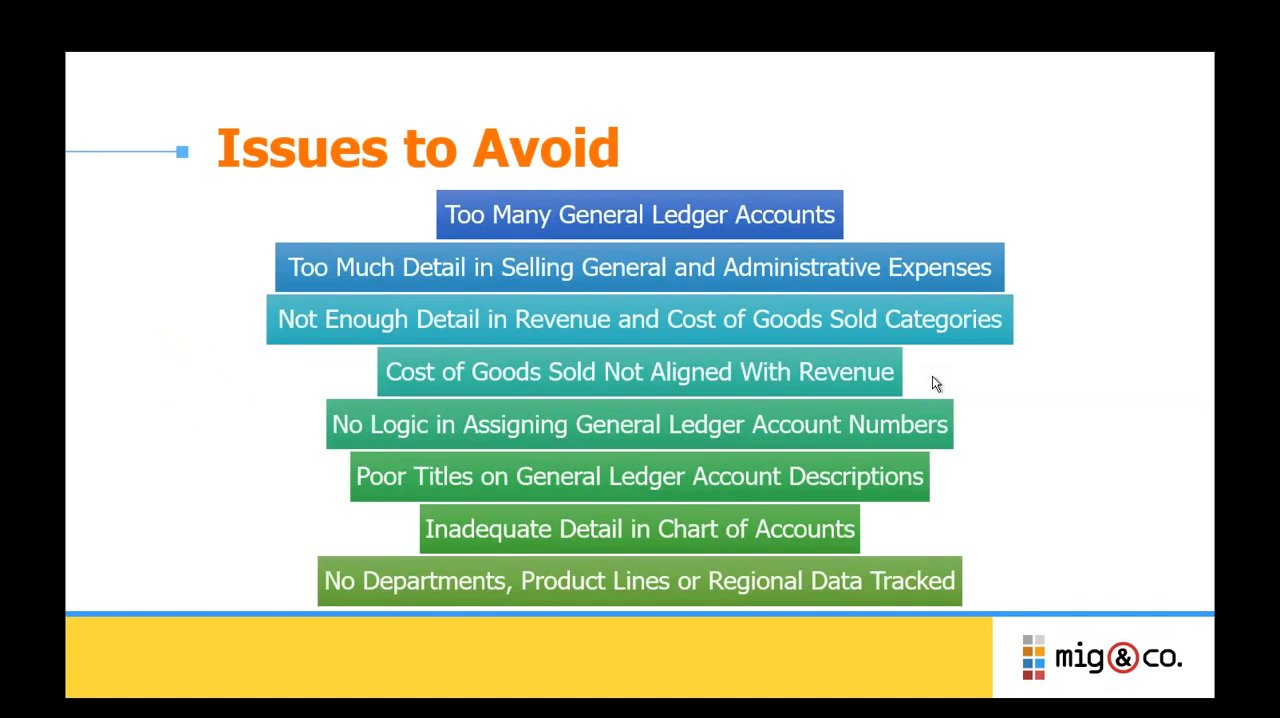